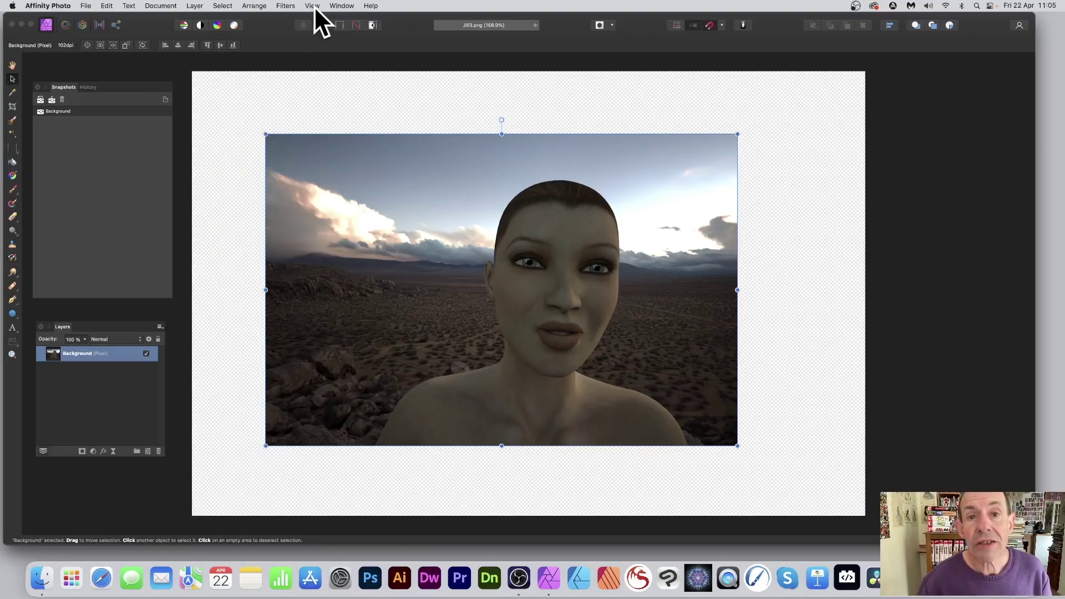
Apply a heavy Gaussian blur of about 34 px to the whole portrait.
left_click(311, 6)
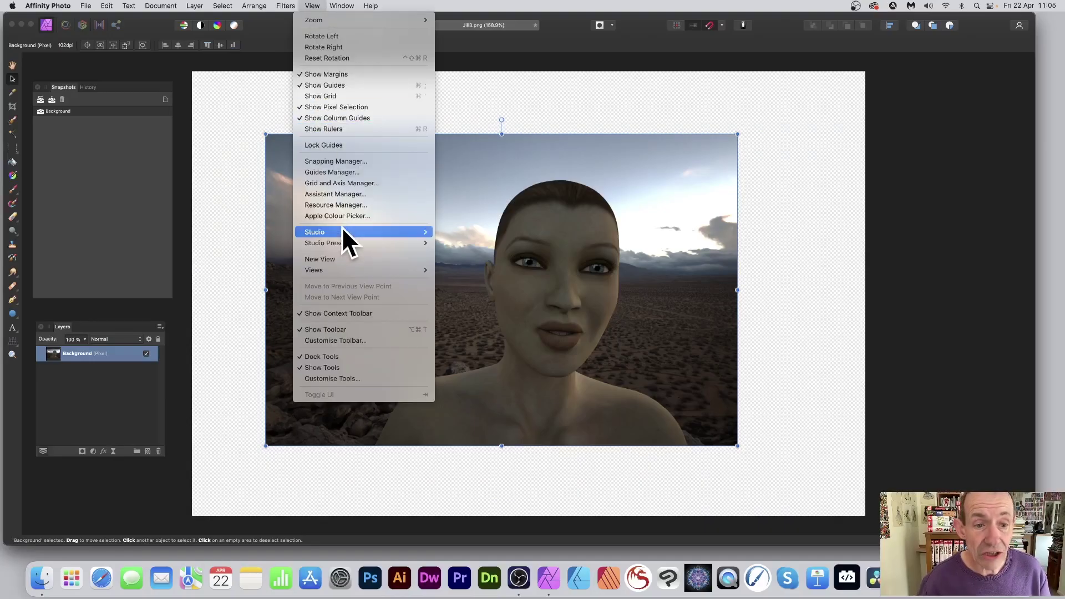
mouse_move(314, 232)
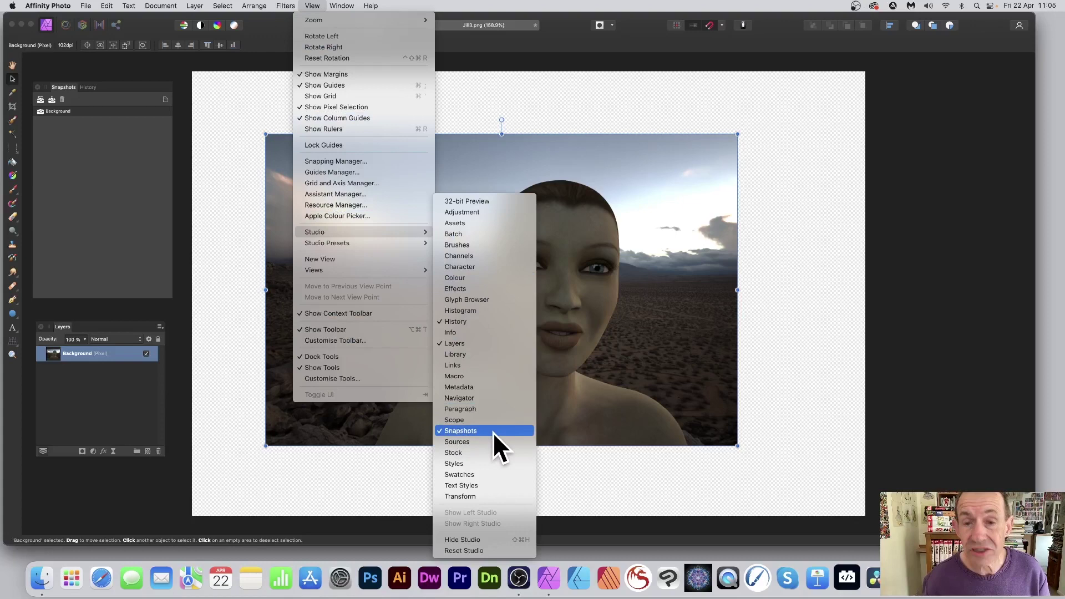
left_click(68, 184)
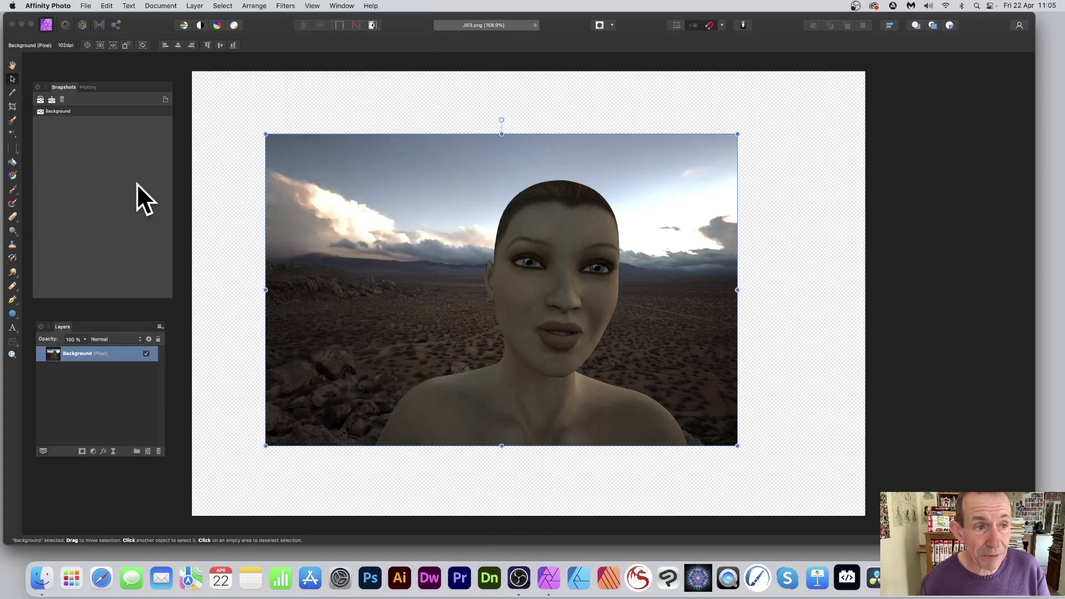
left_click(286, 6)
mouse_move(283, 36)
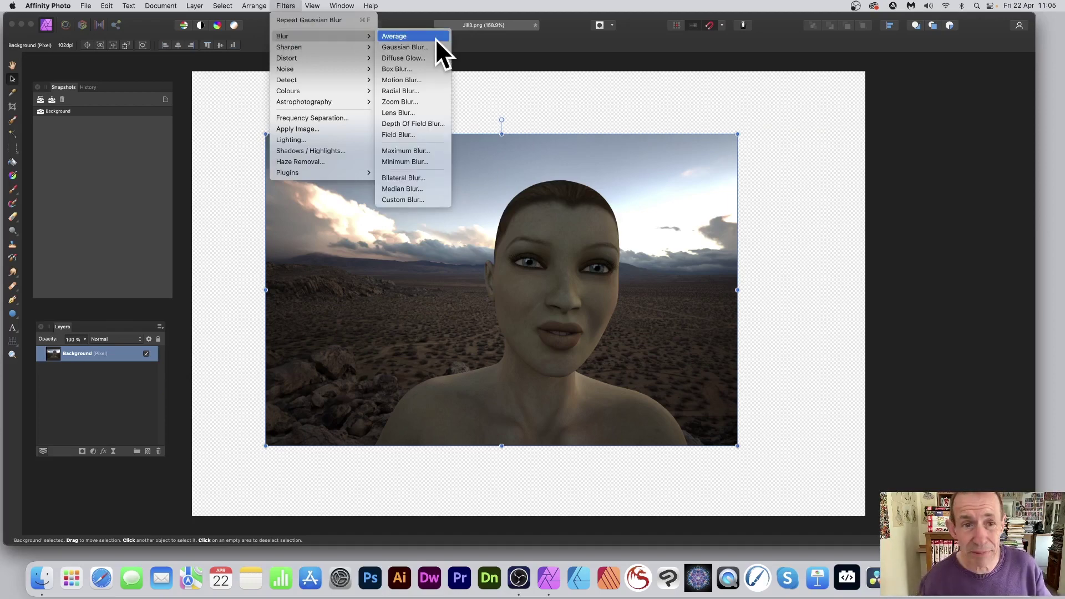
left_click(408, 47)
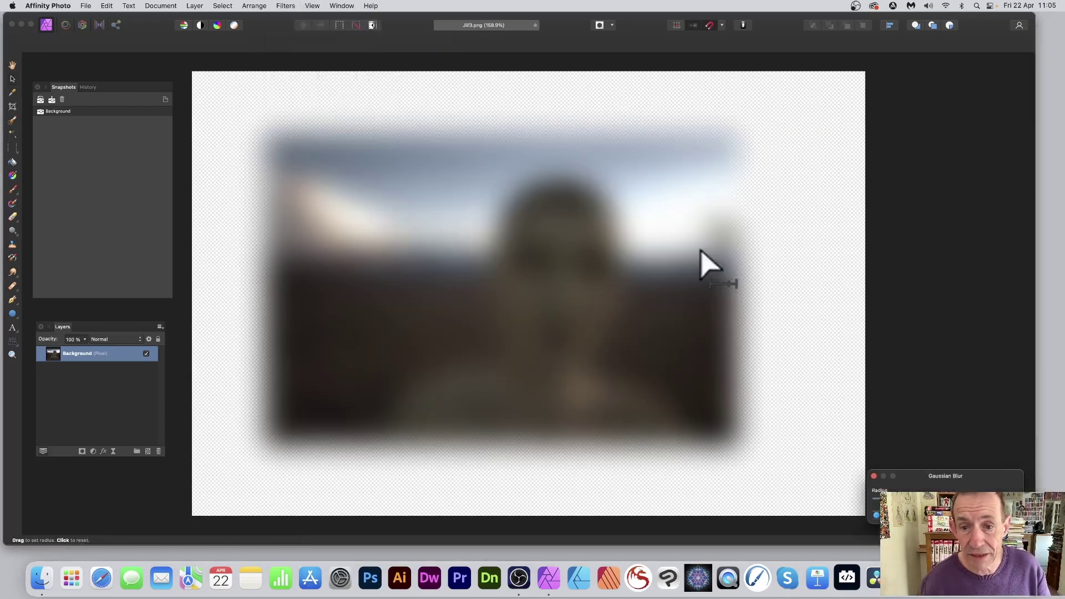
left_click_drag(930, 477, 549, 179)
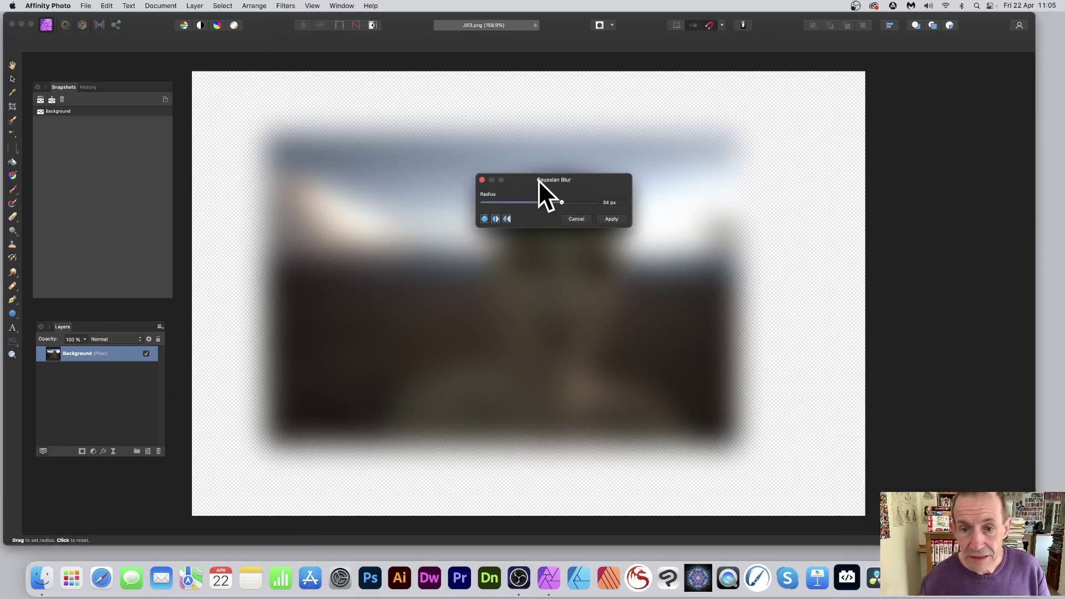
left_click(615, 218)
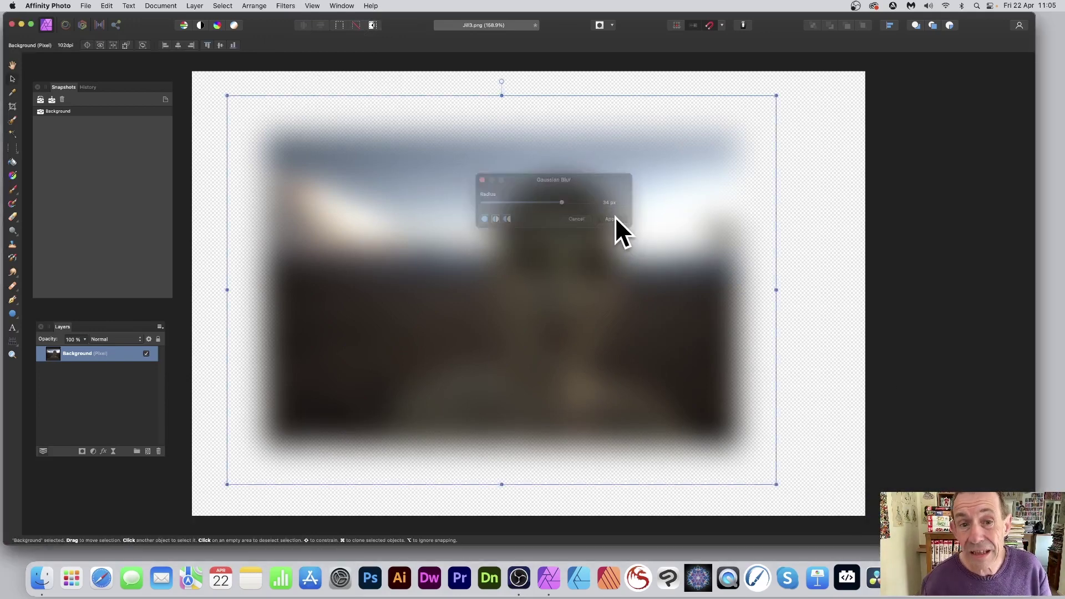
Store the blurred portrait as a 'Blur' snapshot, then undo the blur.
left_click(52, 100)
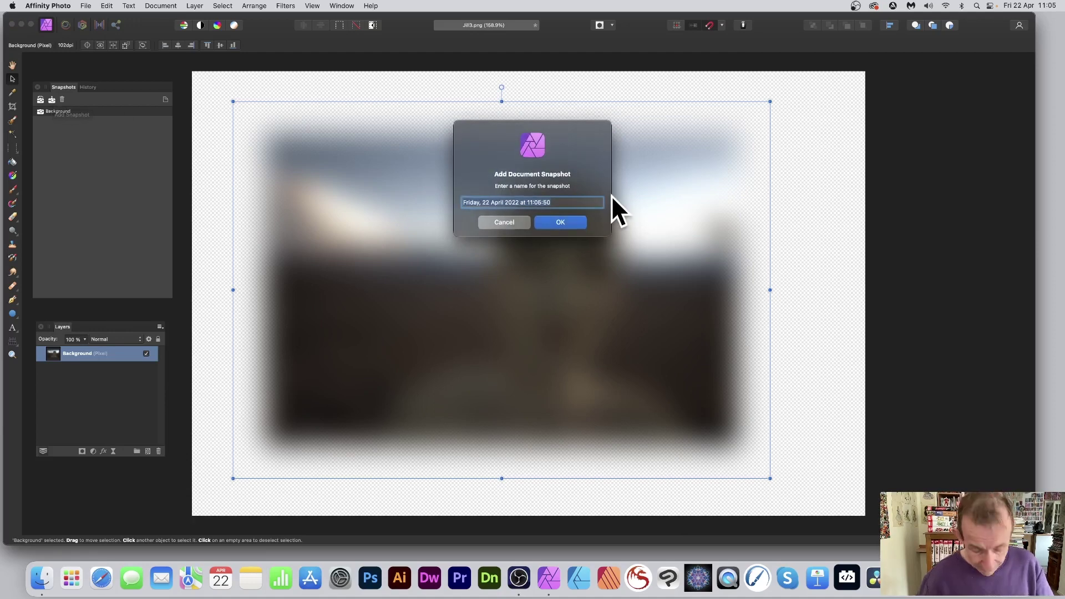
type("Blur")
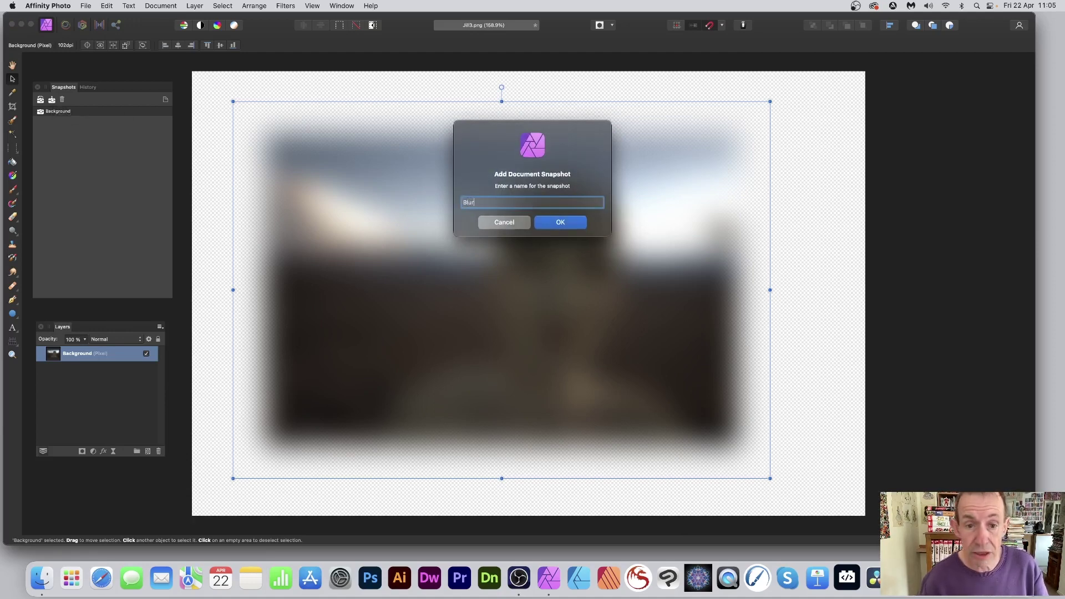
left_click(571, 221)
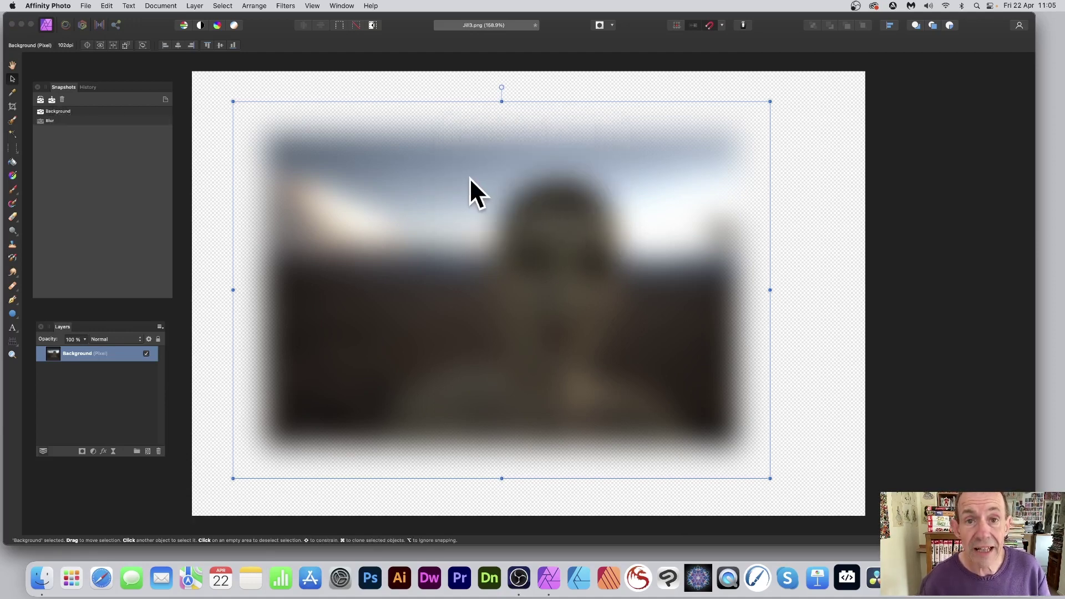
key("super+z")
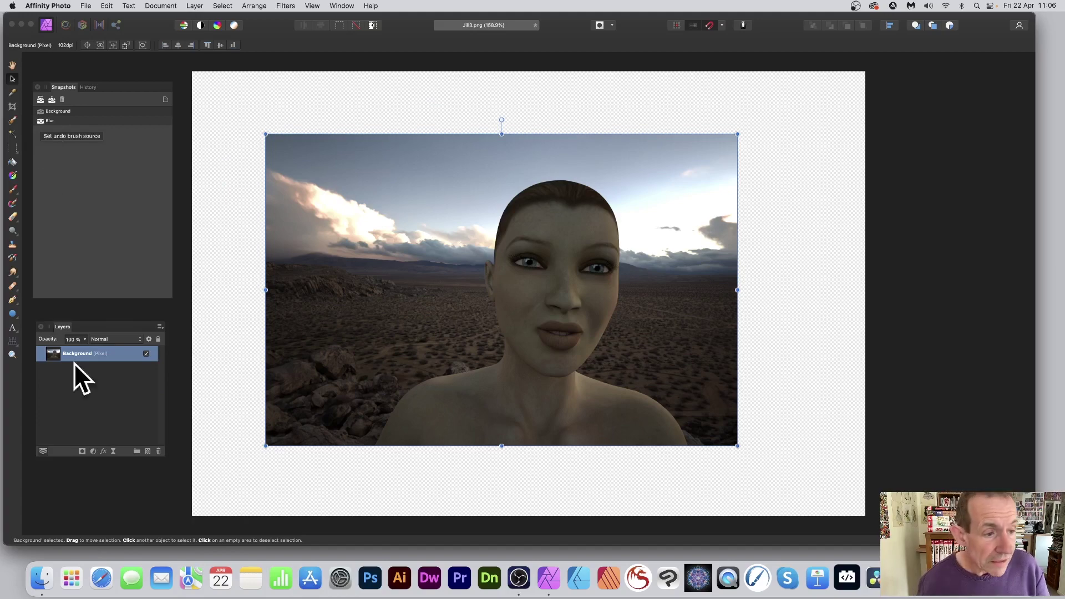
Select the Undo Brush Tool and toggle its Blend option off and back on.
left_click(14, 258)
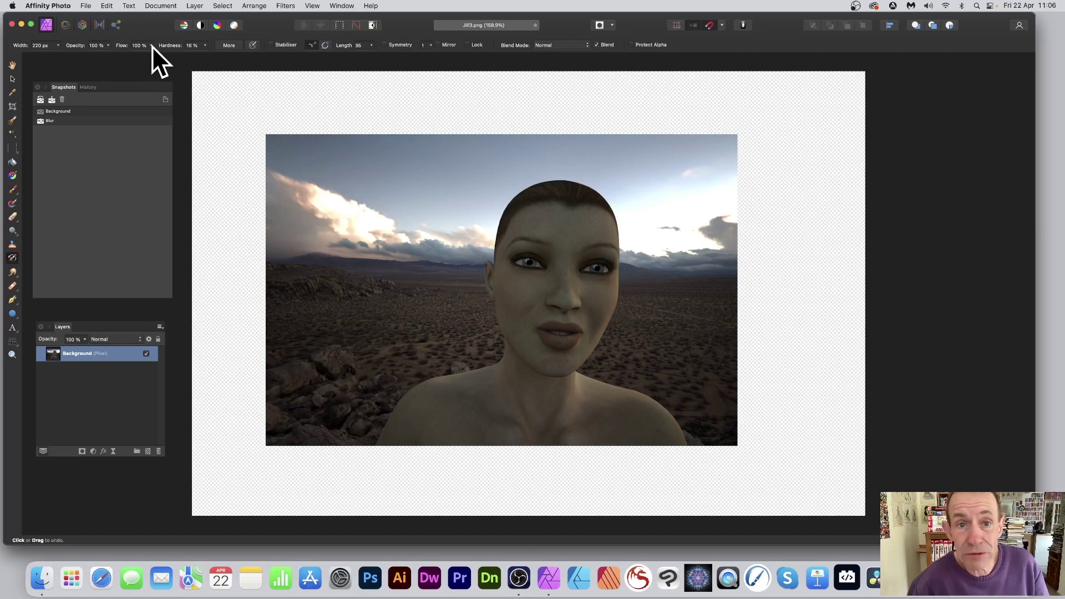
scroll(250, 74, "down", 1)
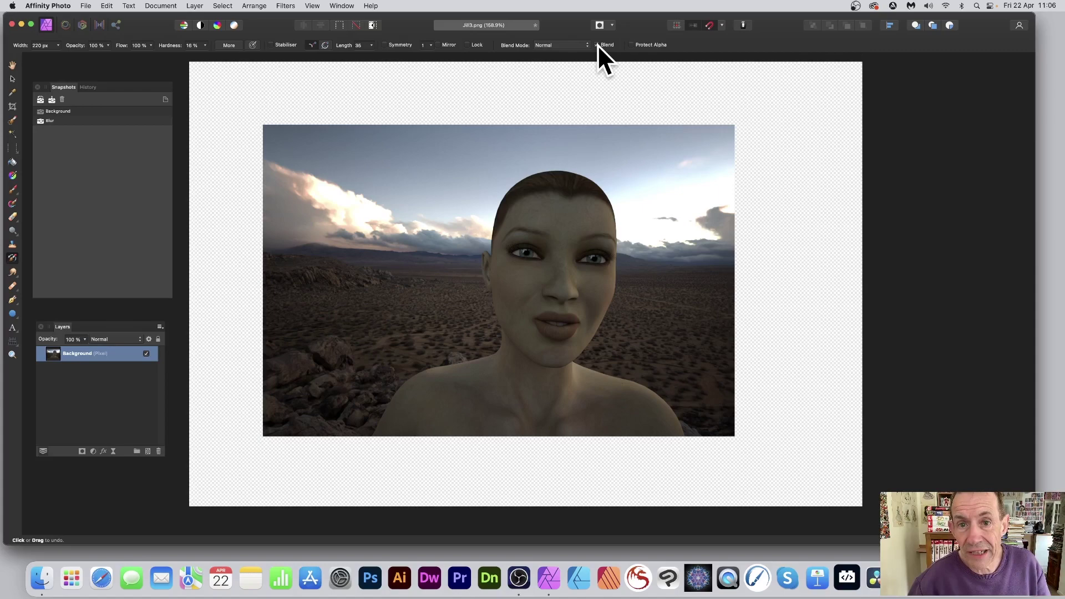
left_click(608, 44)
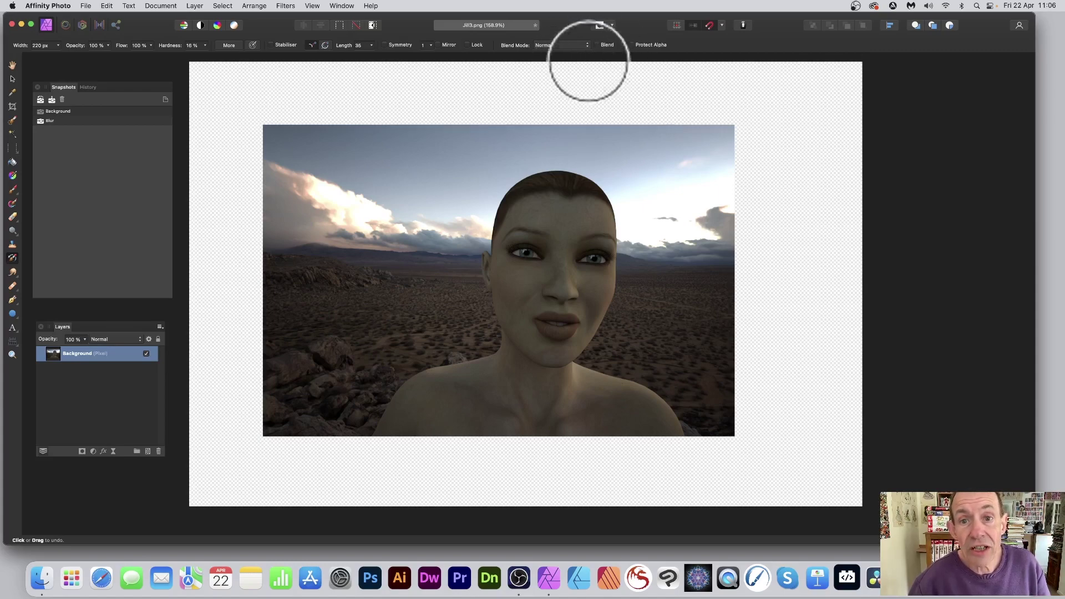
left_click(610, 43)
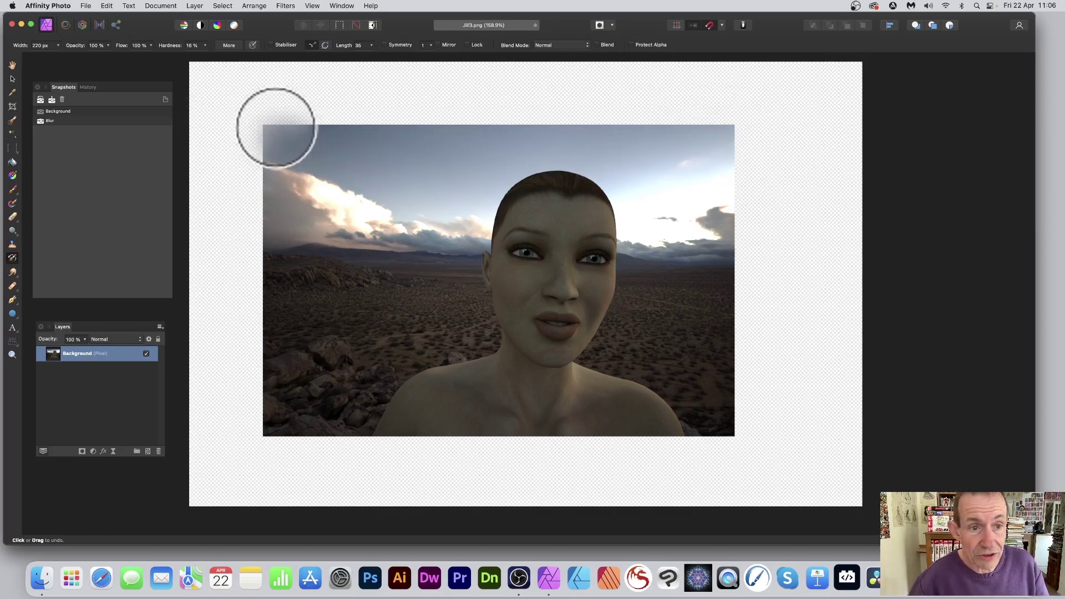
Brush blur back along the portrait's top-left edge with the Undo Brush.
mouse_move(274, 117)
left_mouse_down()
mouse_move(698, 123)
mouse_move(738, 308)
mouse_move(734, 422)
mouse_move(374, 436)
mouse_move(264, 277)
mouse_move(266, 133)
mouse_move(452, 118)
mouse_move(716, 121)
mouse_move(741, 220)
mouse_move(745, 375)
left_mouse_up()
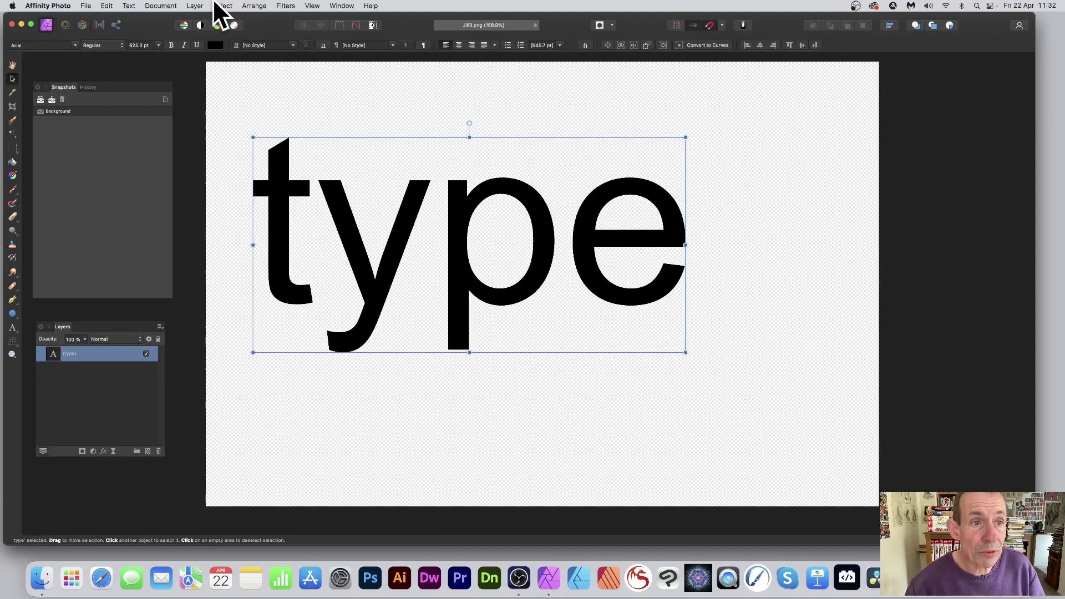
Convert the 'type' text layer into a pixel layer with Layer > Rasterise.
left_click(195, 7)
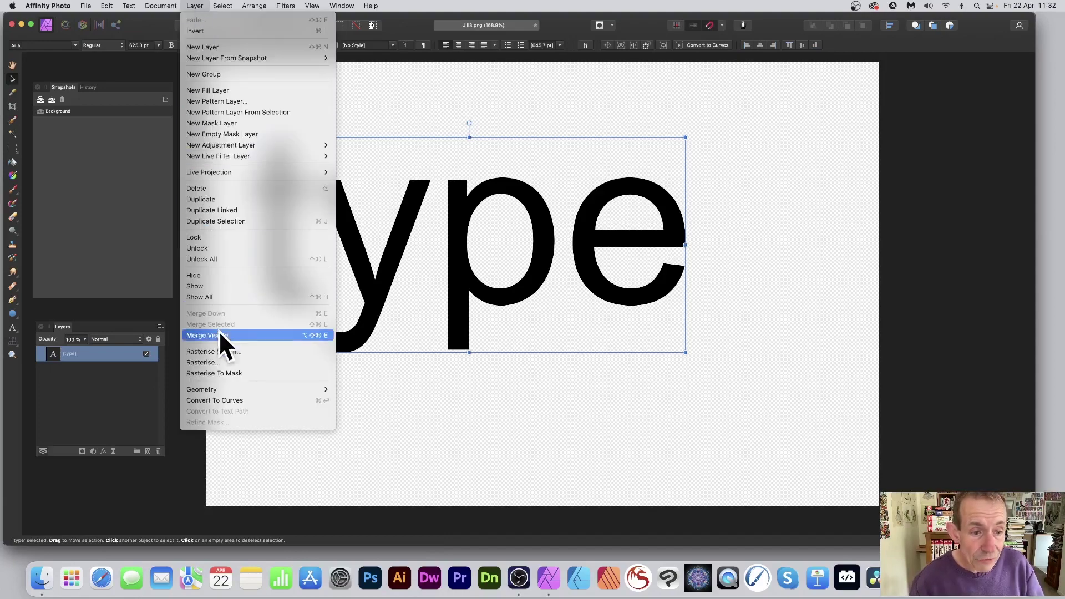
left_click(214, 361)
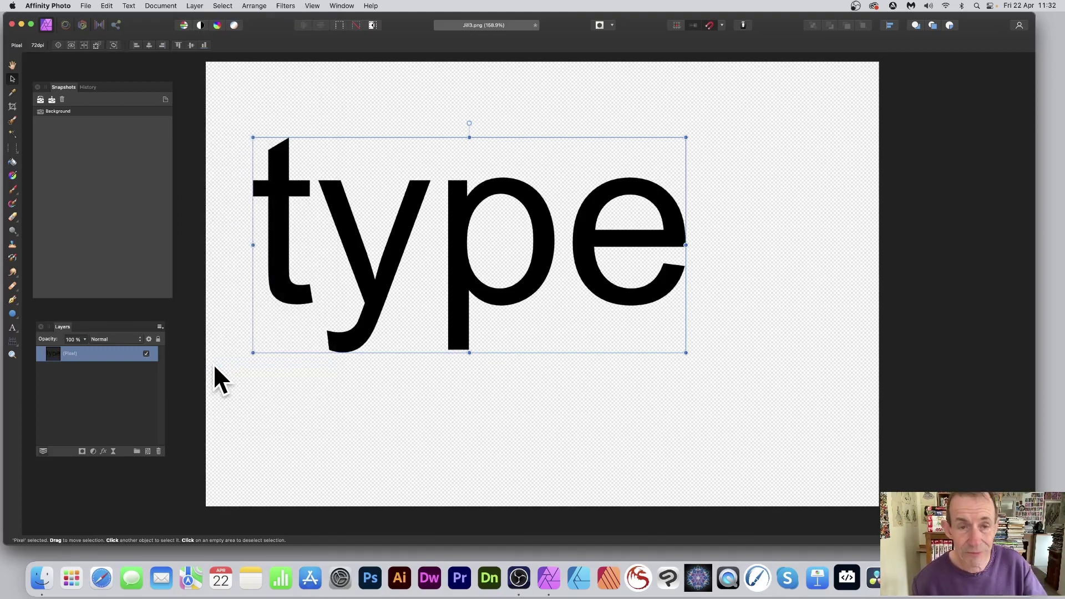
Apply a Gaussian blur of about 45 px to the 'type' pixel layer.
left_click(285, 6)
mouse_move(283, 36)
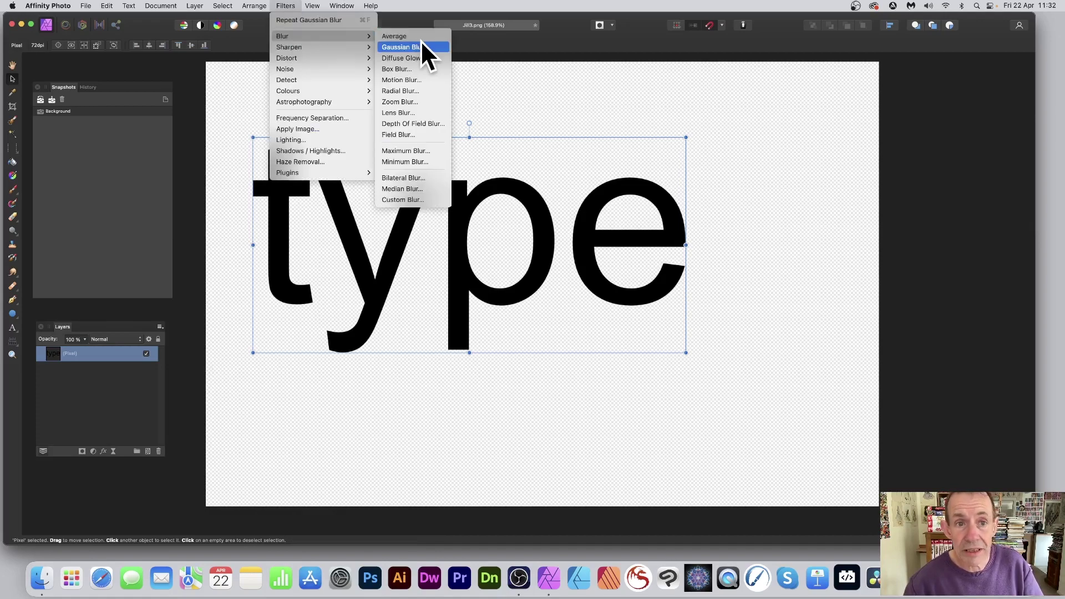
left_click(417, 49)
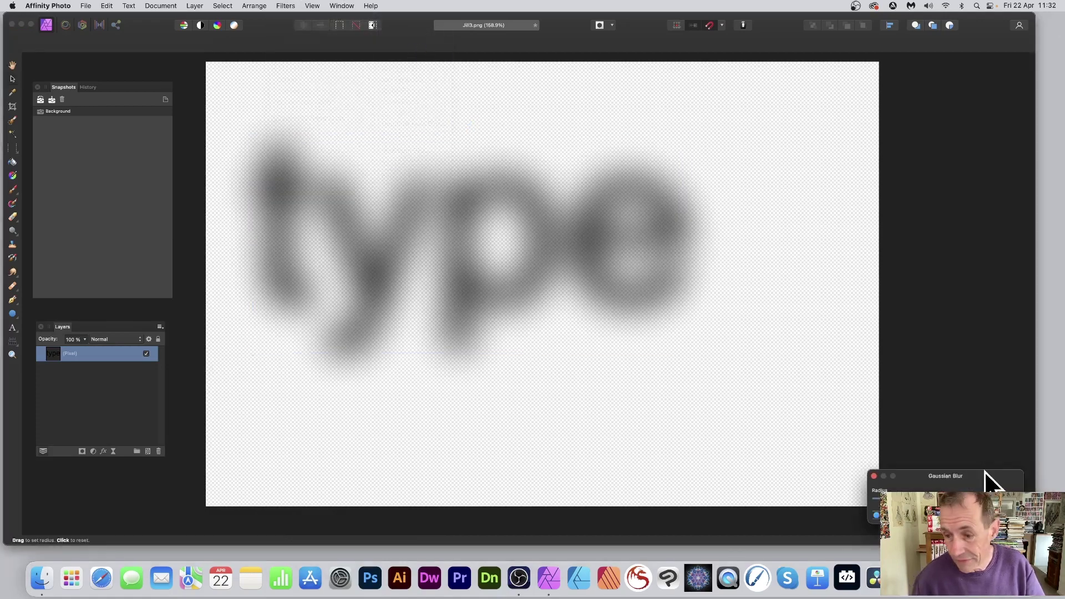
left_click_drag(910, 449, 550, 221)
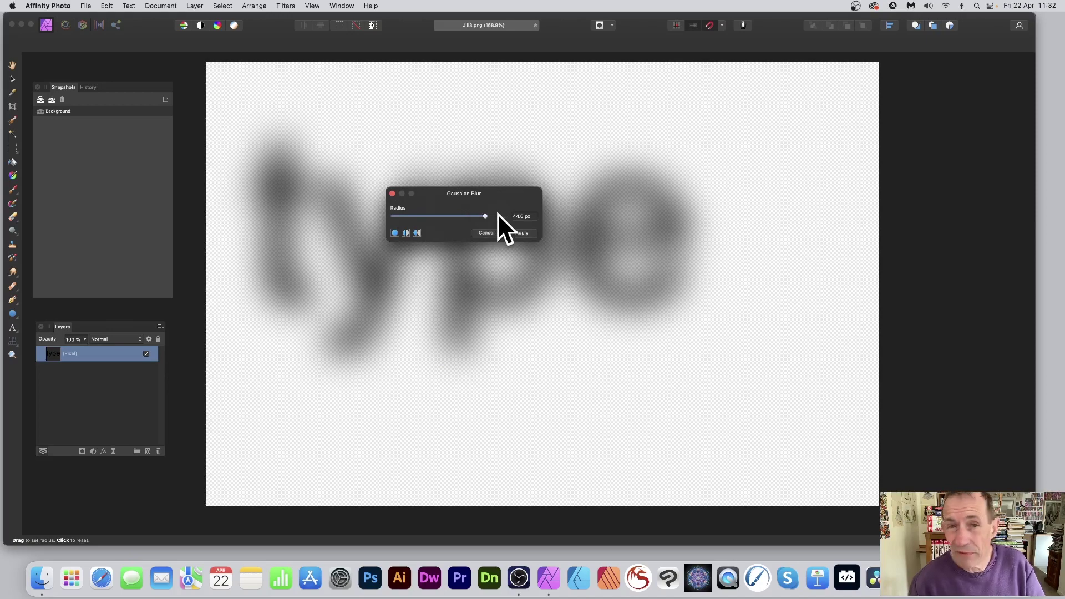
left_click(527, 234)
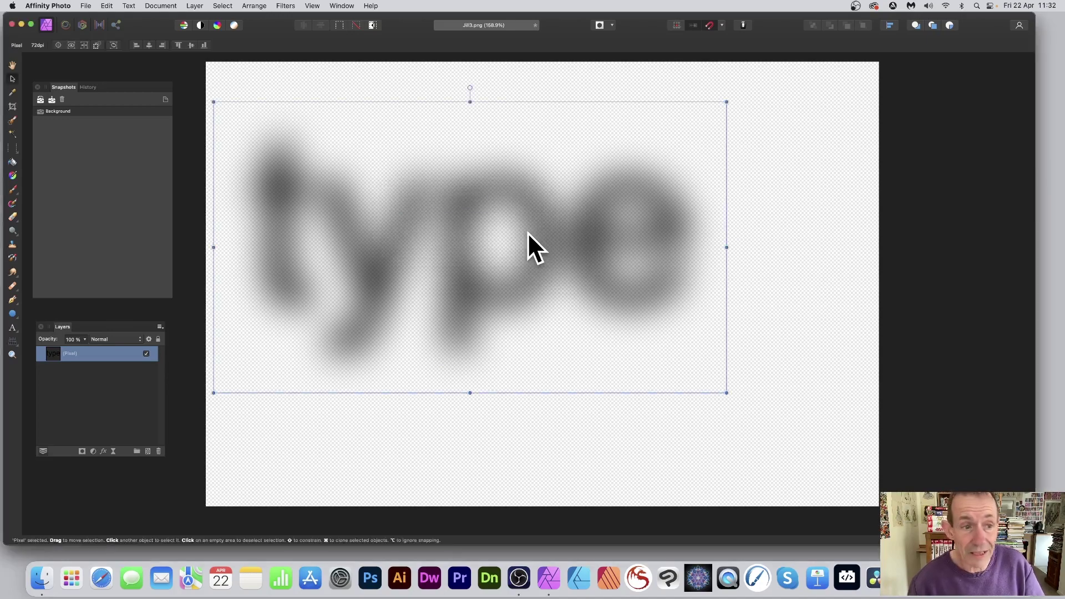
Store the blurred text as a 'Blur' snapshot, then undo the blur.
left_click(53, 100)
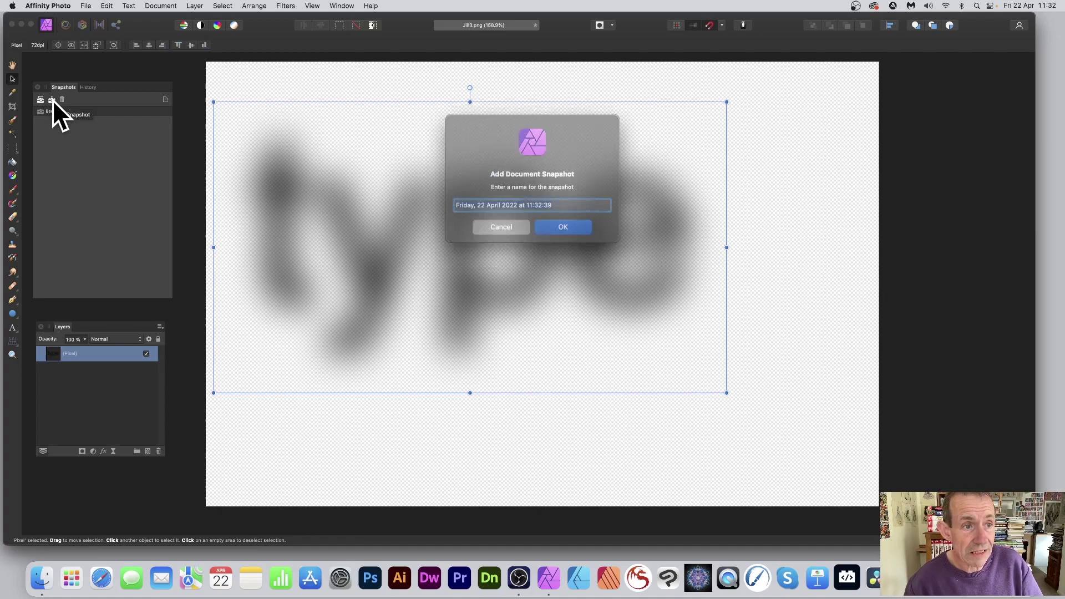
type("Bl")
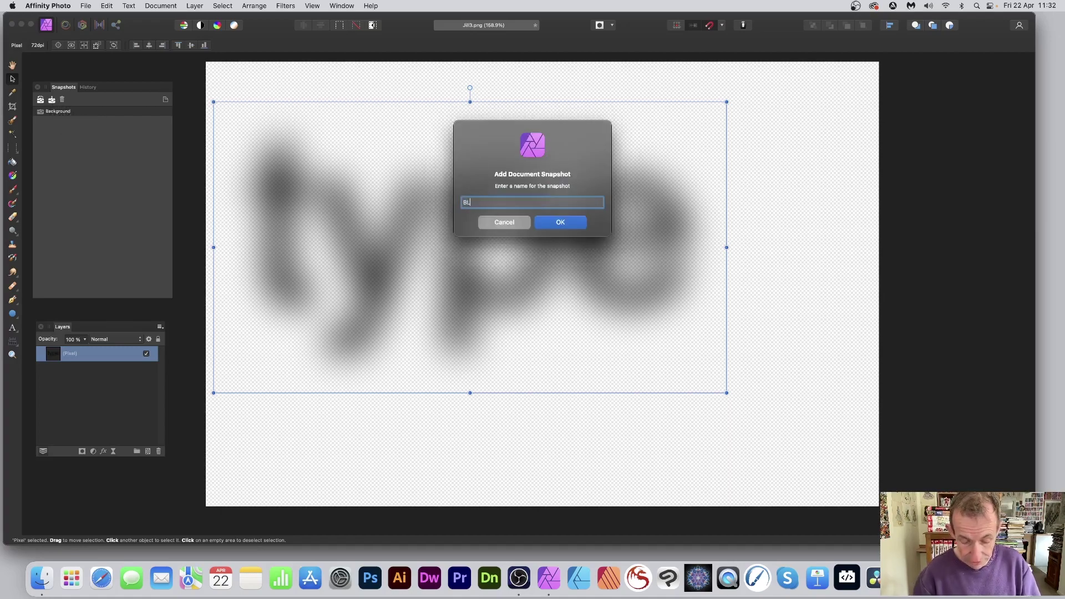
type("ur")
left_click(562, 218)
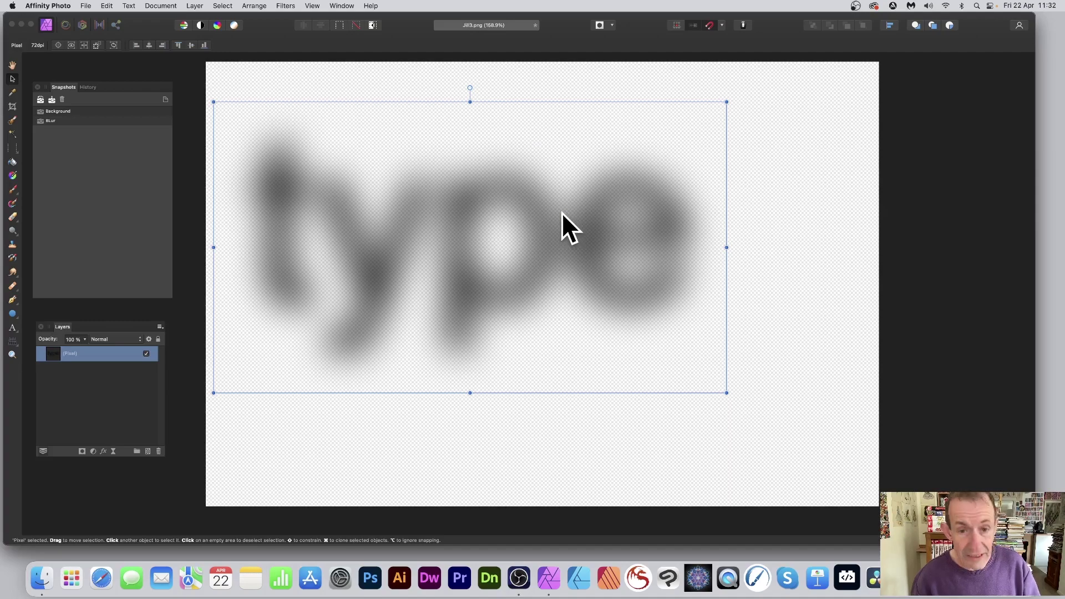
key("super+z")
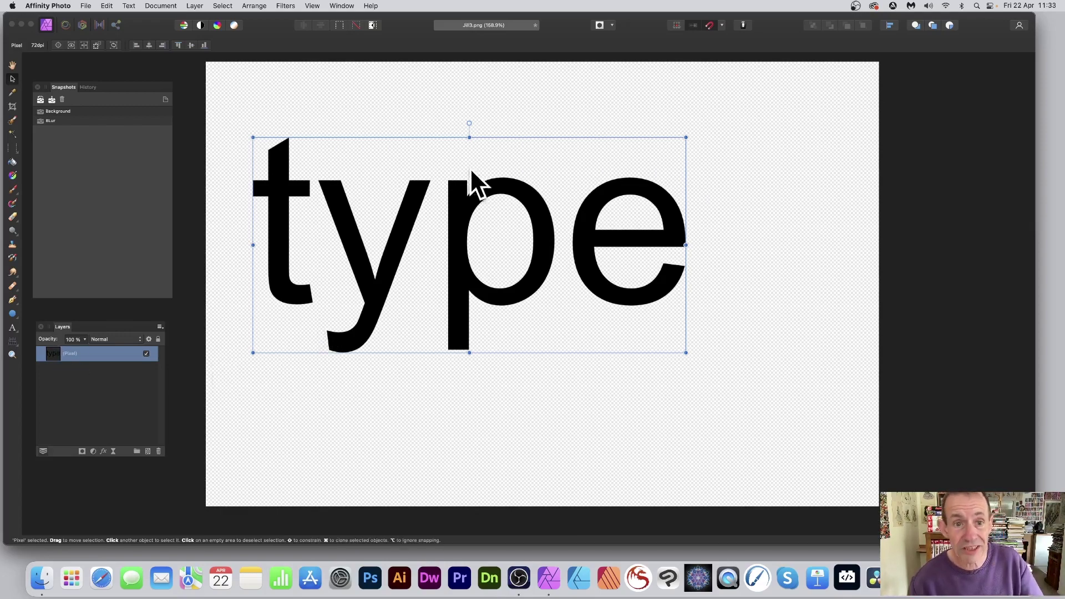
scroll(181, 111, "down", 1)
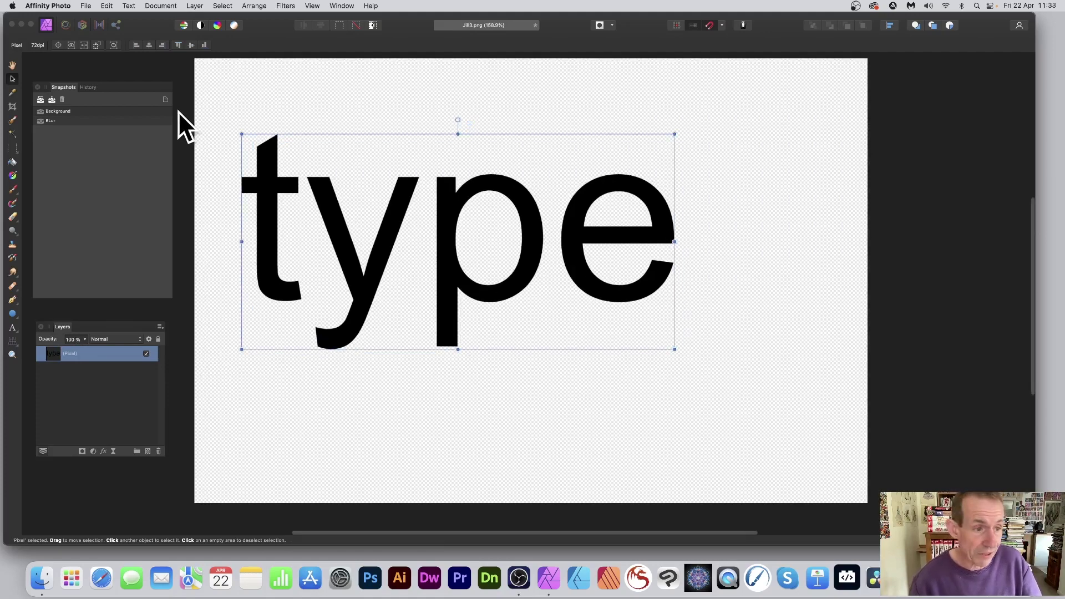
Select the 260 px Undo Brush and set the Blur snapshot as its source.
left_click(14, 256)
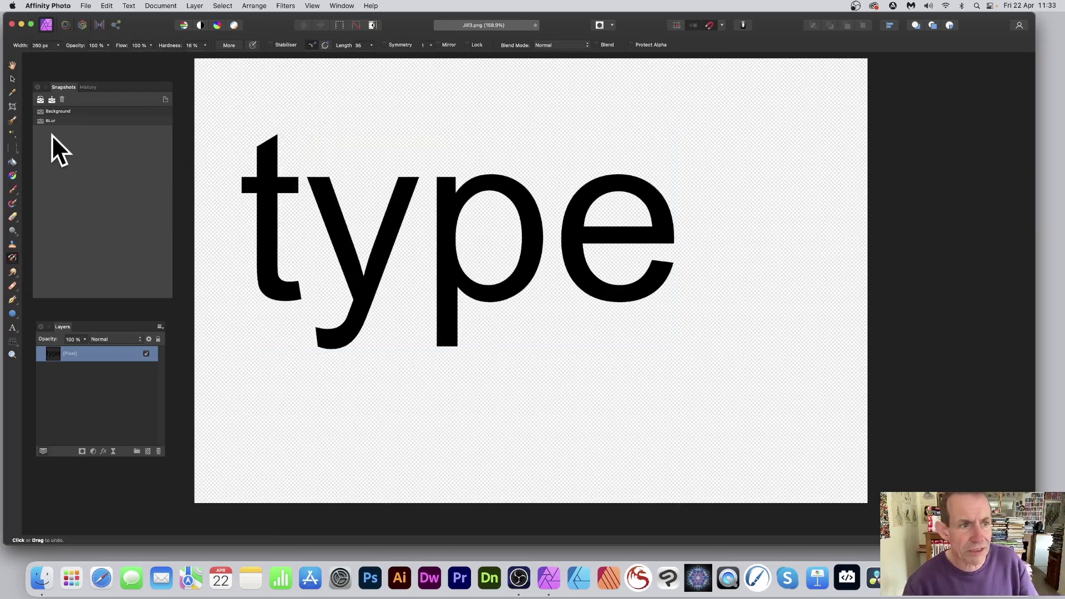
left_click(40, 121)
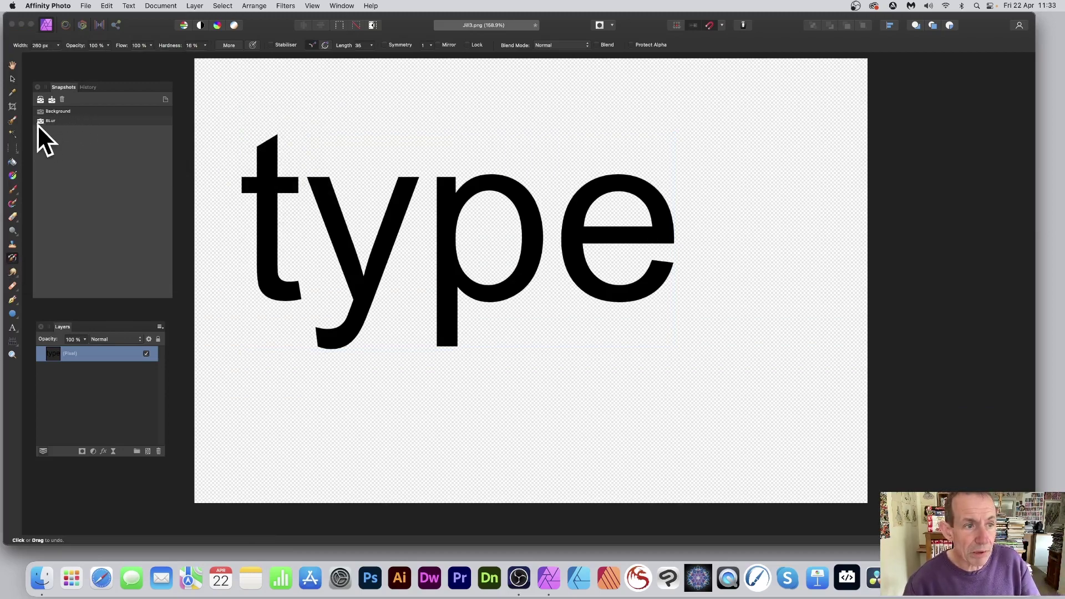
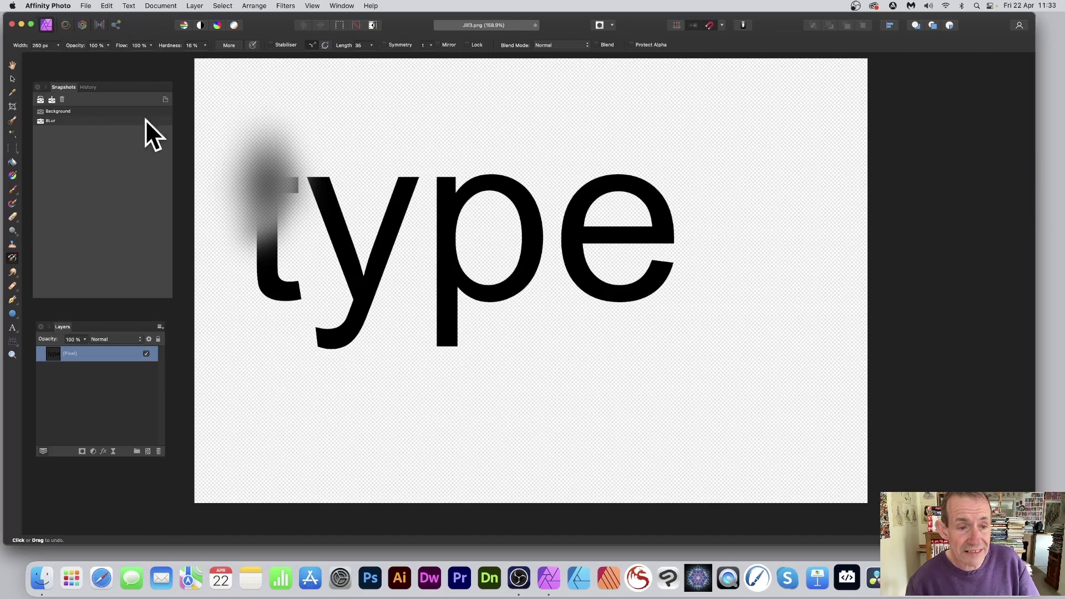
Brush blur over the t and y, then undo those strokes to restore sharp letters.
mouse_move(250, 192)
left_mouse_down()
mouse_move(260, 250)
mouse_move(283, 287)
left_mouse_up()
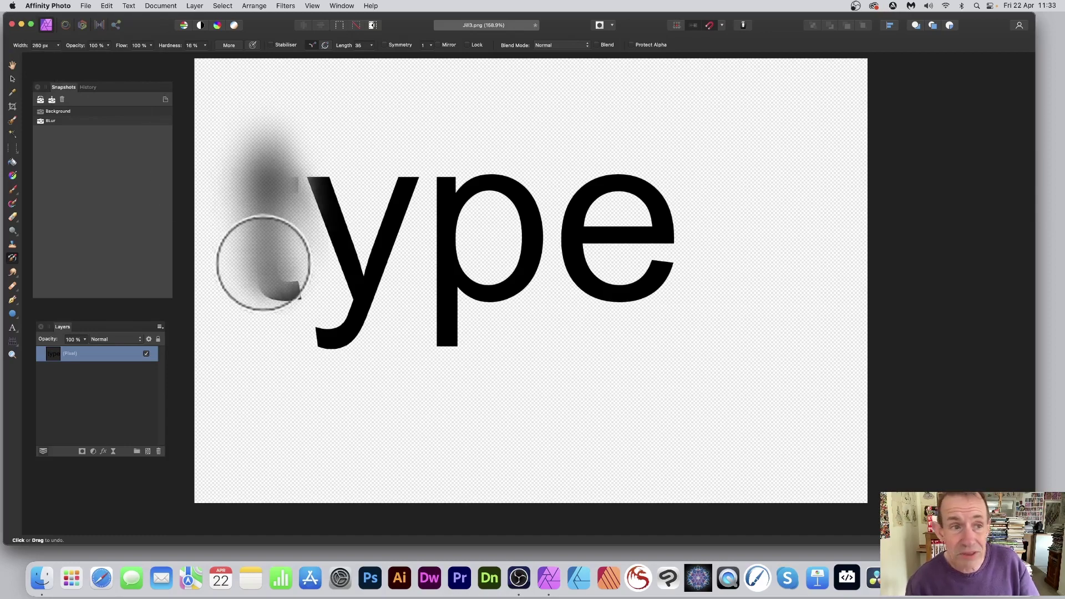
mouse_move(279, 195)
left_mouse_down()
mouse_move(251, 179)
mouse_move(297, 179)
mouse_move(329, 254)
mouse_move(316, 307)
mouse_move(374, 200)
mouse_move(399, 179)
left_mouse_up()
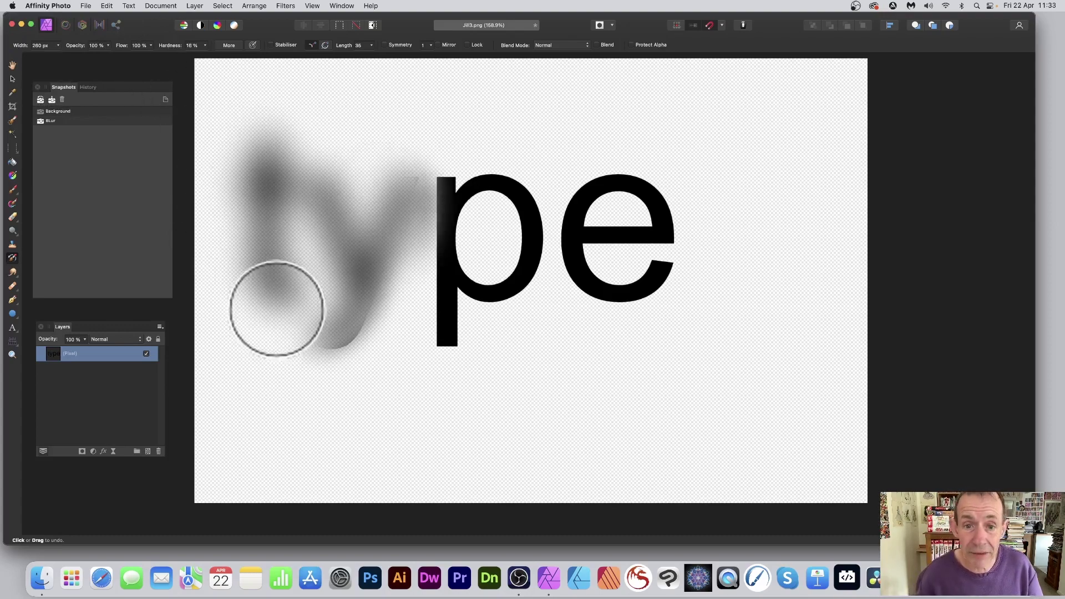
left_click(225, 271)
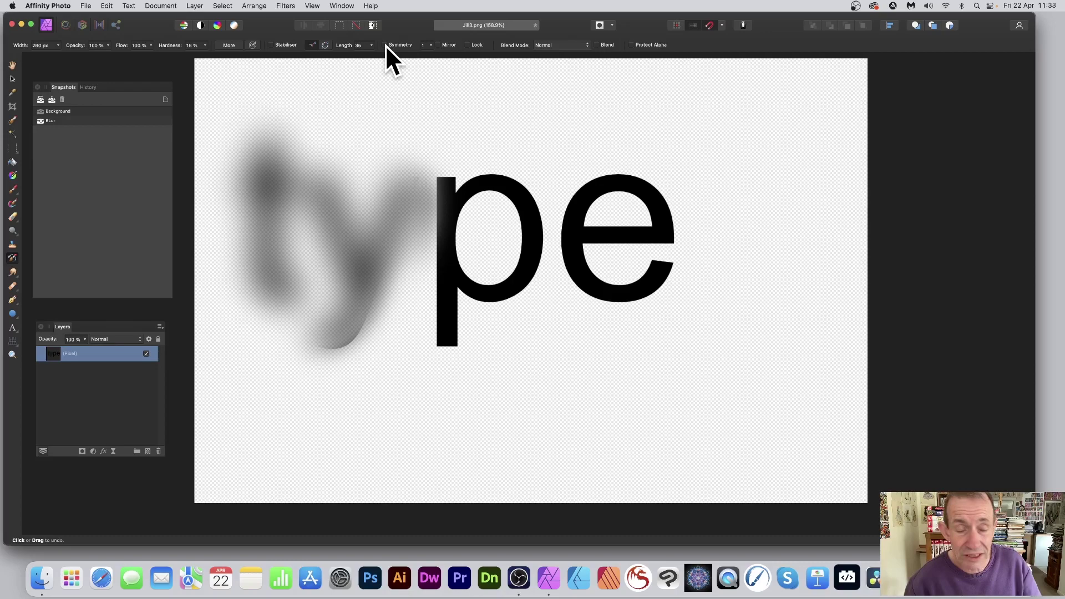
key("super+z")
key("super+z")
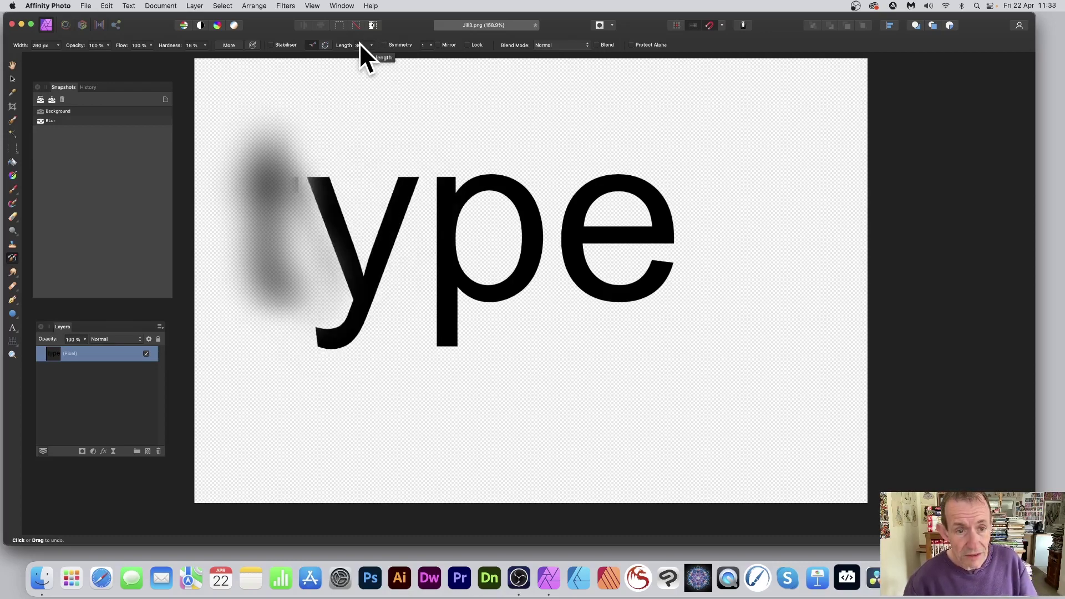
key("super+z")
key("super+z")
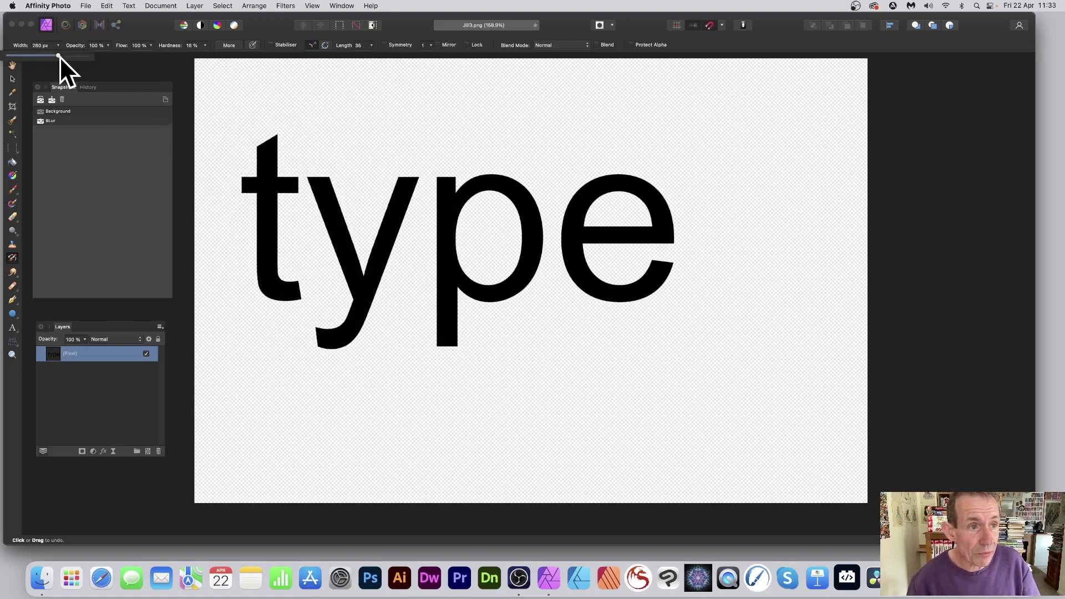
At 83% brush opacity, paint partial blur over the t's stem and crossbar and the y's left arm.
left_click(107, 46)
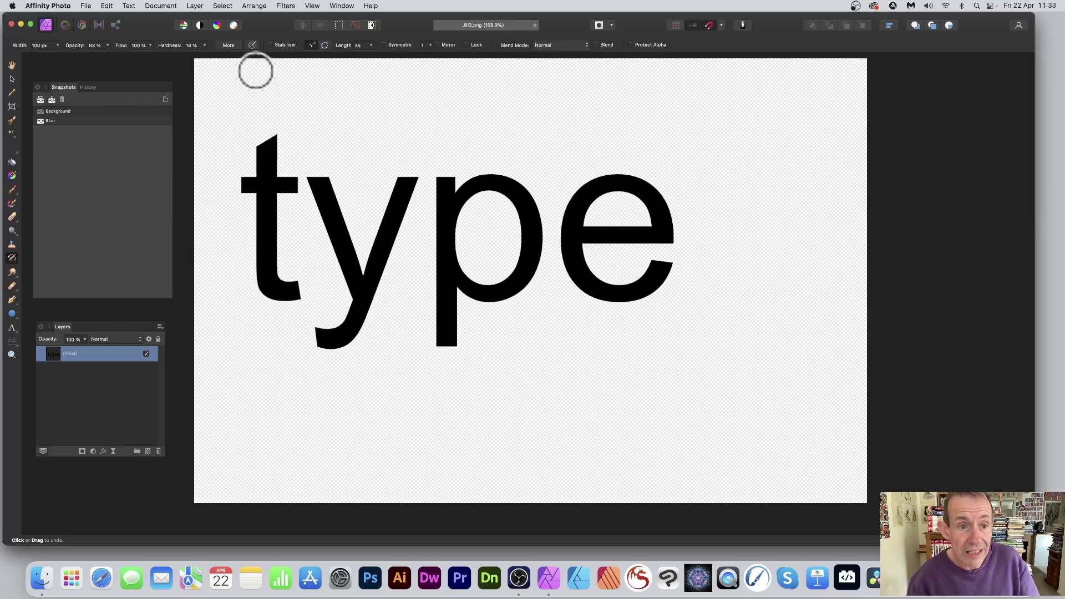
left_click(265, 143)
left_click_drag(262, 139, 262, 289)
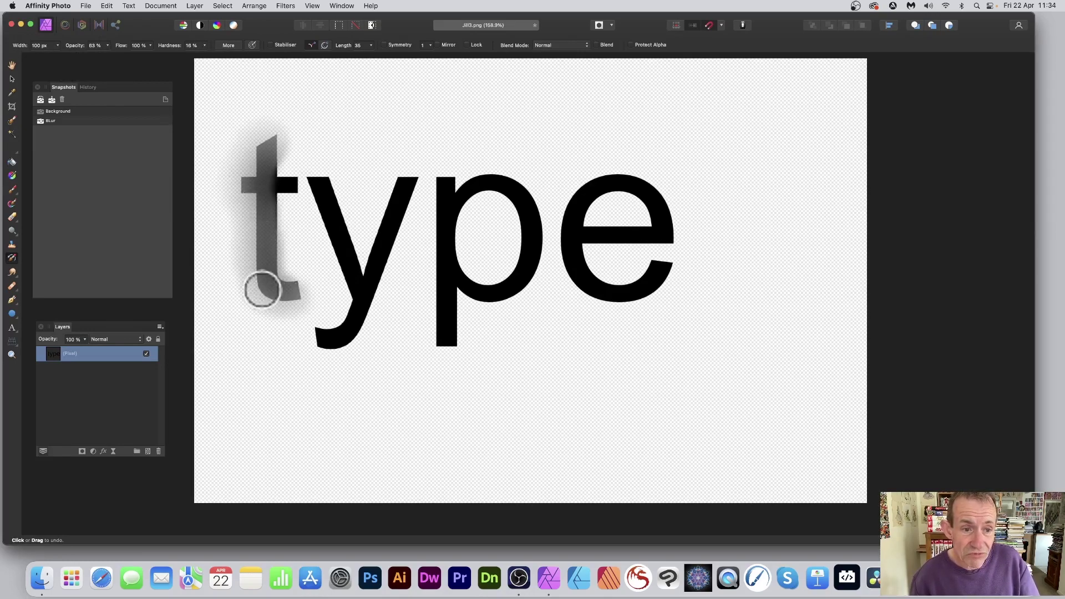
left_click_drag(255, 218, 243, 174)
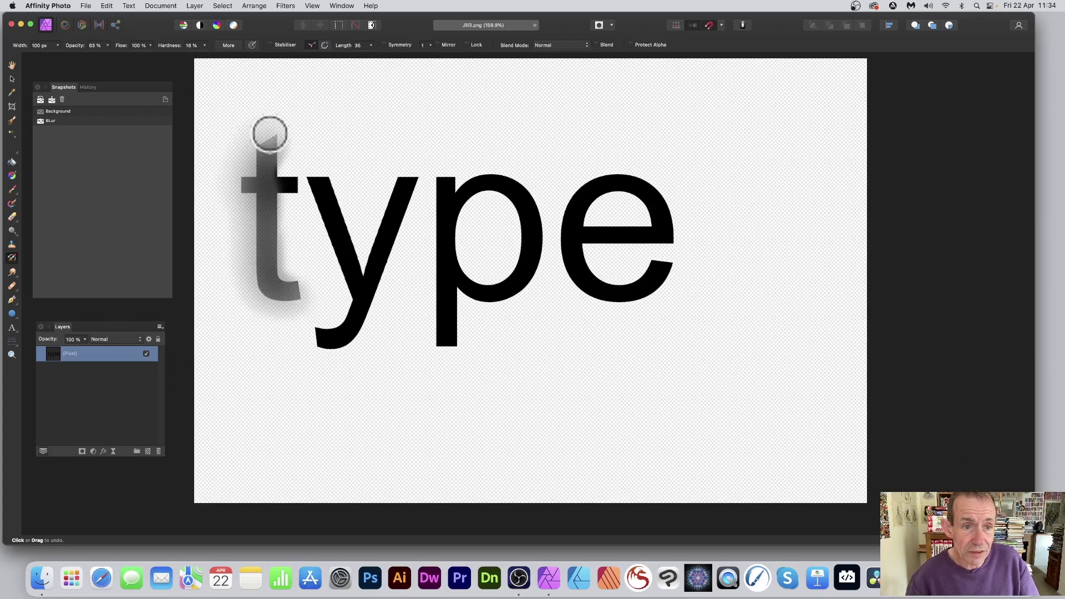
mouse_move(270, 133)
left_mouse_down()
mouse_move(252, 242)
mouse_move(260, 287)
mouse_move(243, 161)
left_mouse_up()
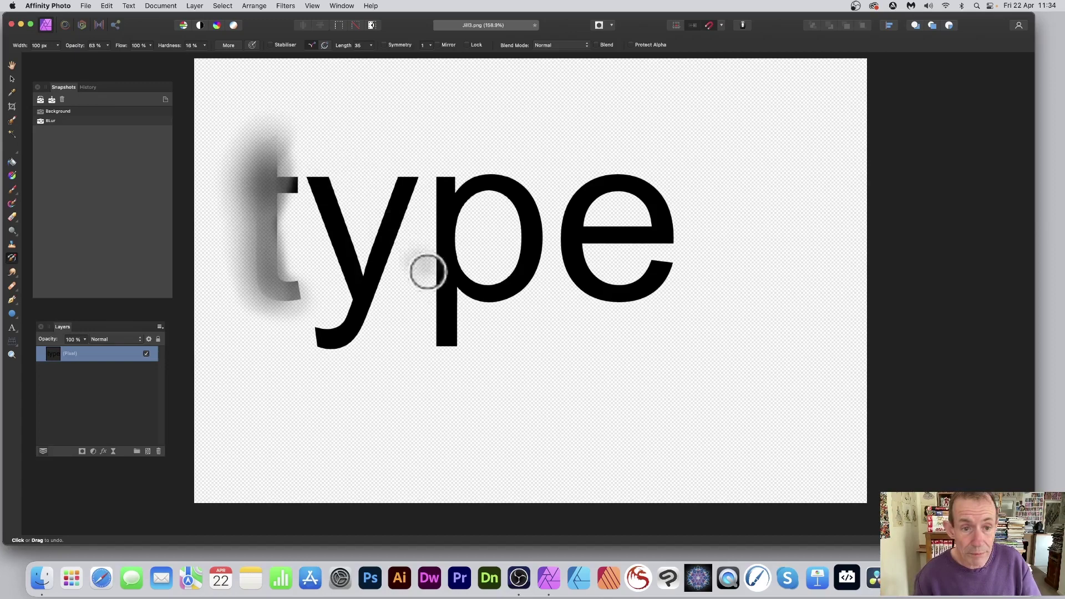
mouse_move(348, 183)
left_mouse_down()
mouse_move(317, 185)
mouse_move(343, 249)
mouse_move(304, 167)
left_mouse_up()
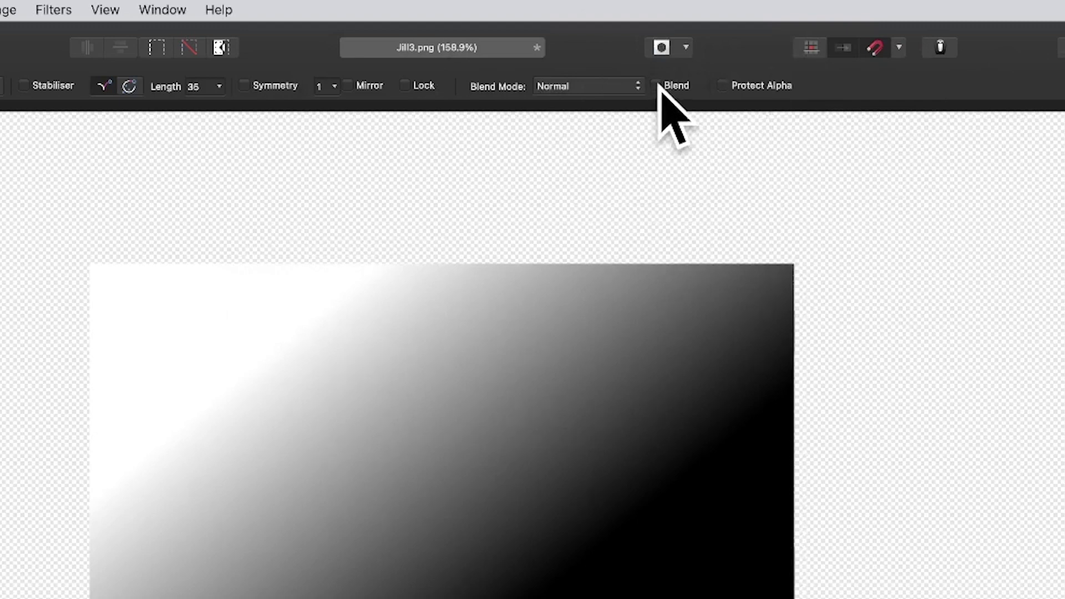
Blur the gradient rectangle's top and right edges, first with Blend on, then with Blend off.
left_click(656, 85)
mouse_move(307, 275)
left_mouse_down()
mouse_move(799, 284)
mouse_move(786, 550)
left_mouse_up()
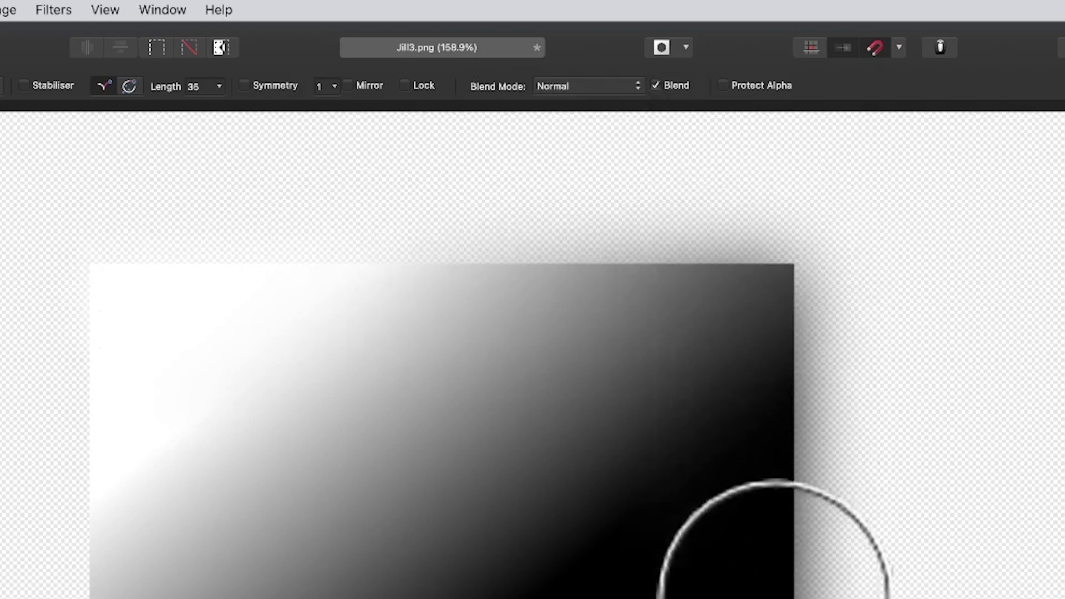
left_click_drag(782, 262, 213, 238)
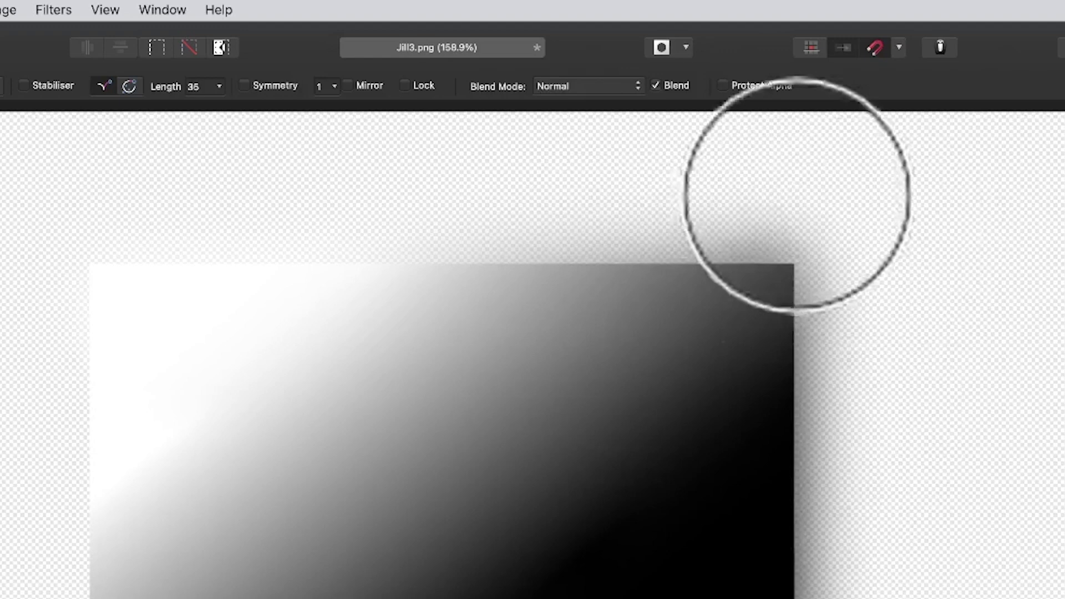
left_click(657, 87)
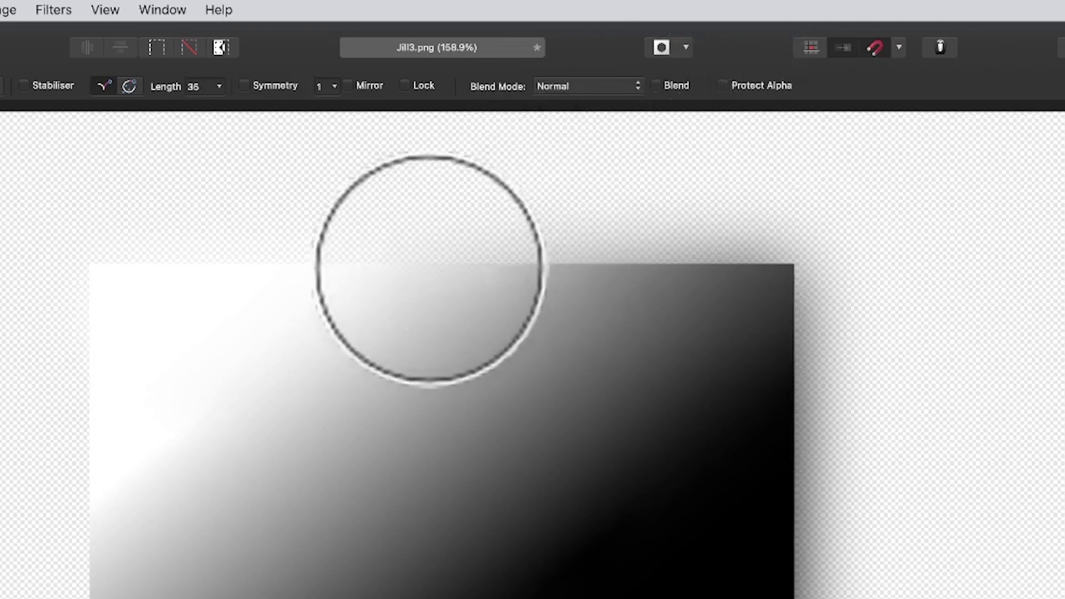
mouse_move(430, 269)
left_mouse_down()
mouse_move(732, 258)
mouse_move(766, 549)
left_mouse_up()
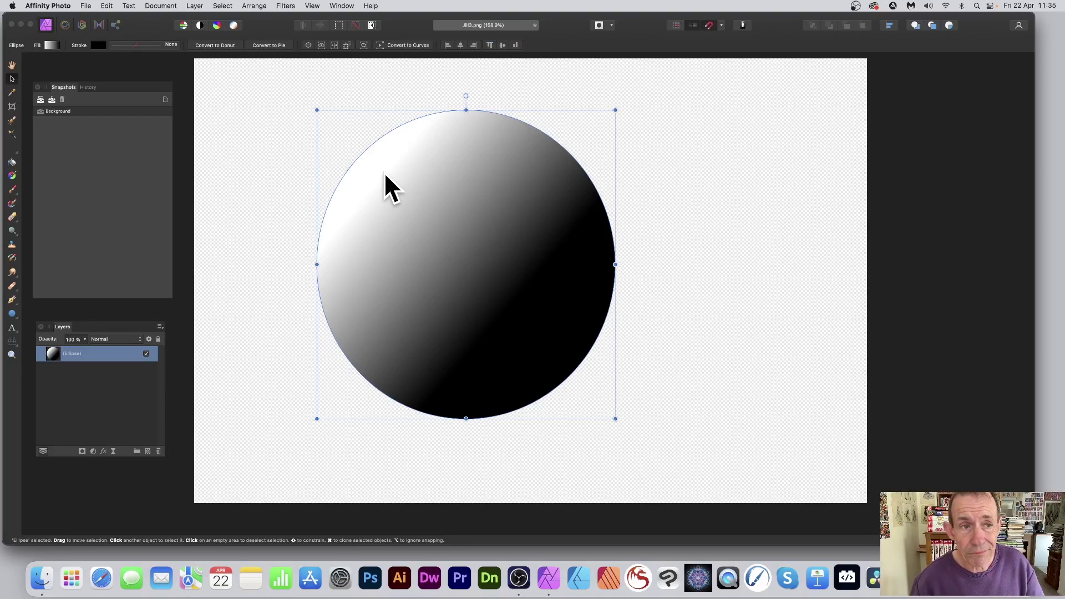
Rasterise the gradient circle and apply a Gaussian Blur to it.
left_click(195, 6)
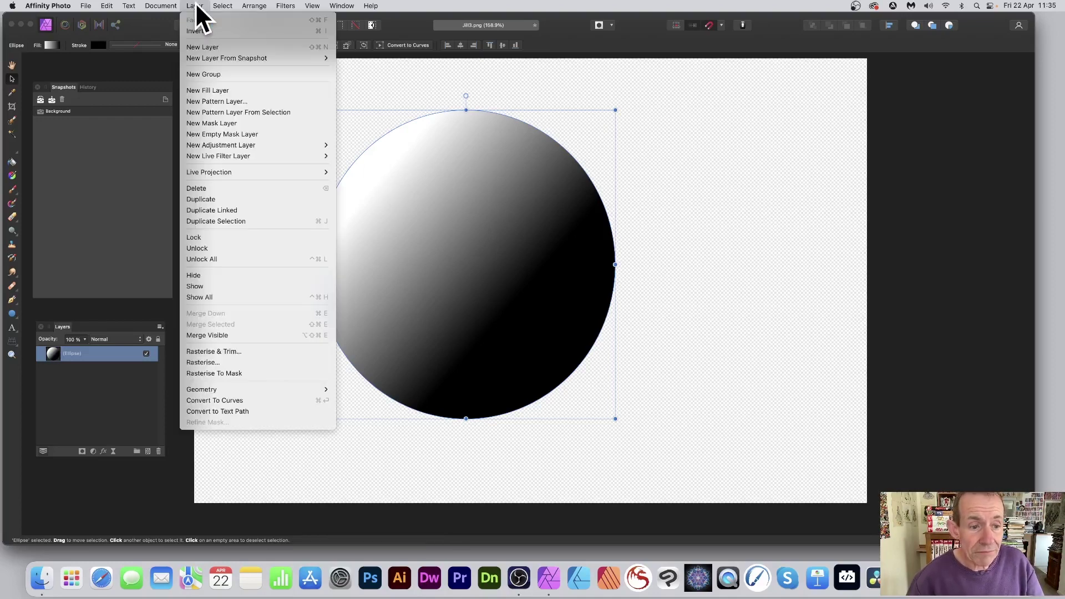
left_click(234, 360)
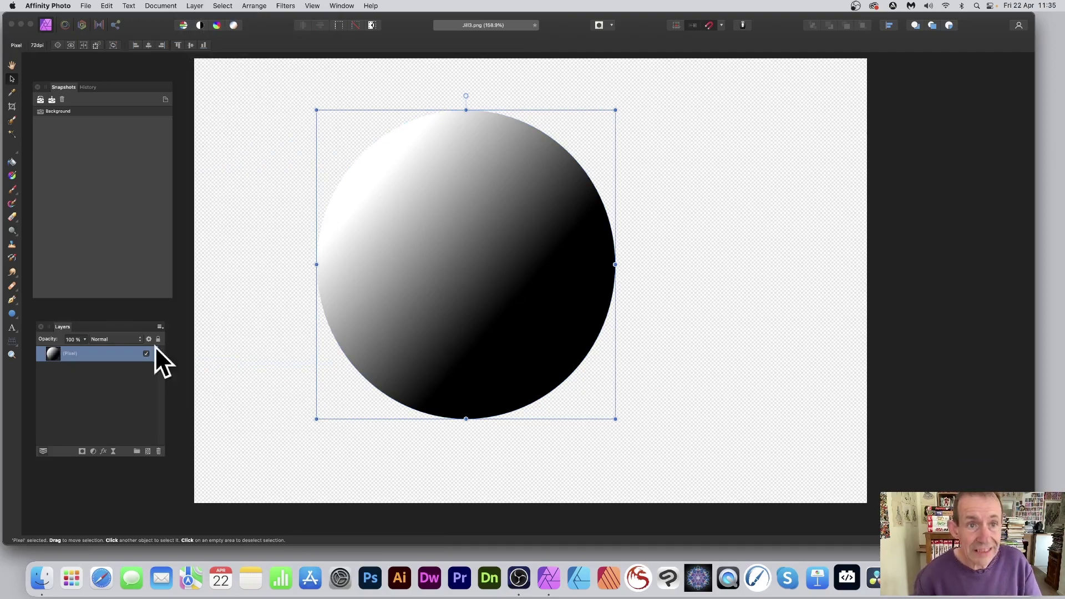
left_click(286, 5)
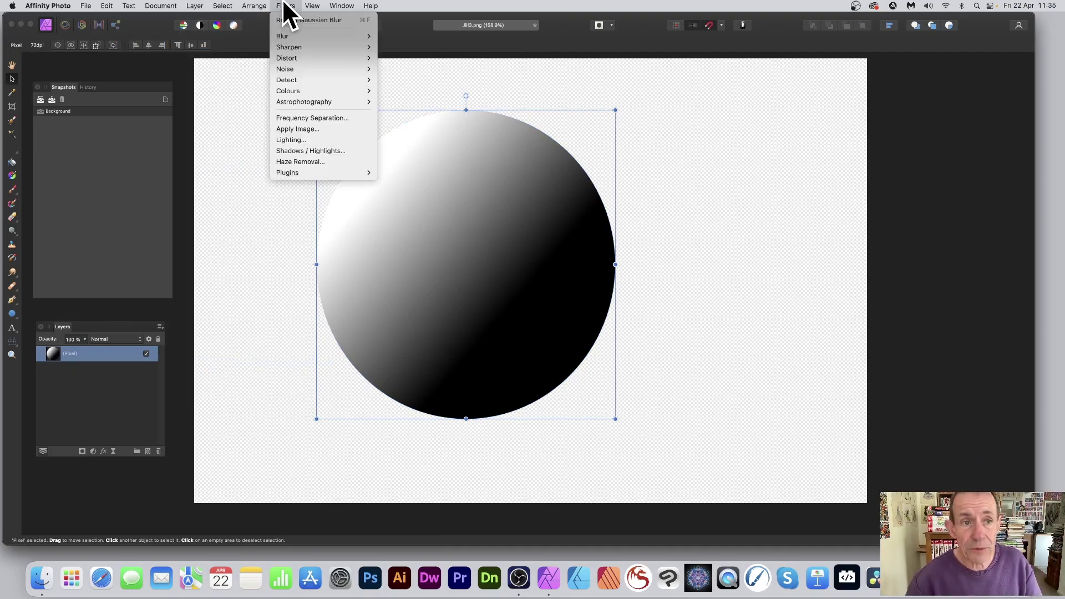
mouse_move(283, 35)
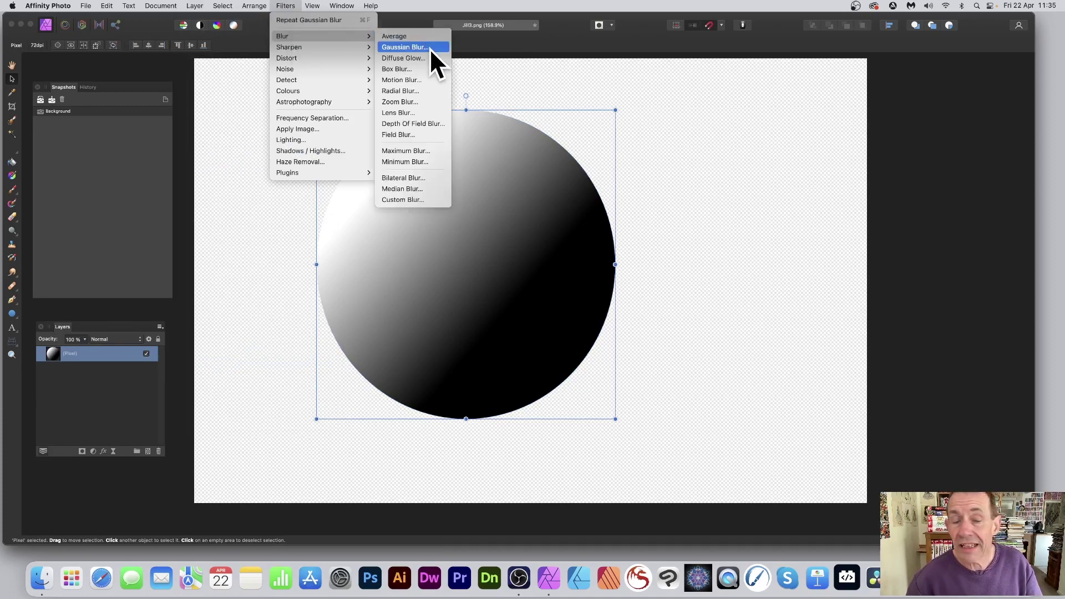
left_click(430, 47)
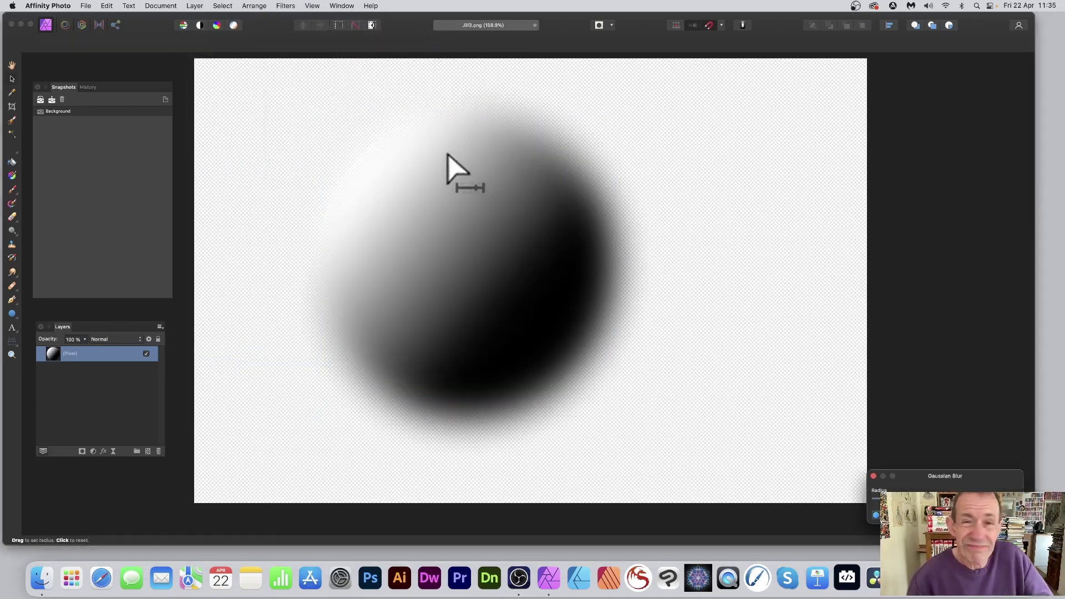
left_click_drag(929, 476, 502, 226)
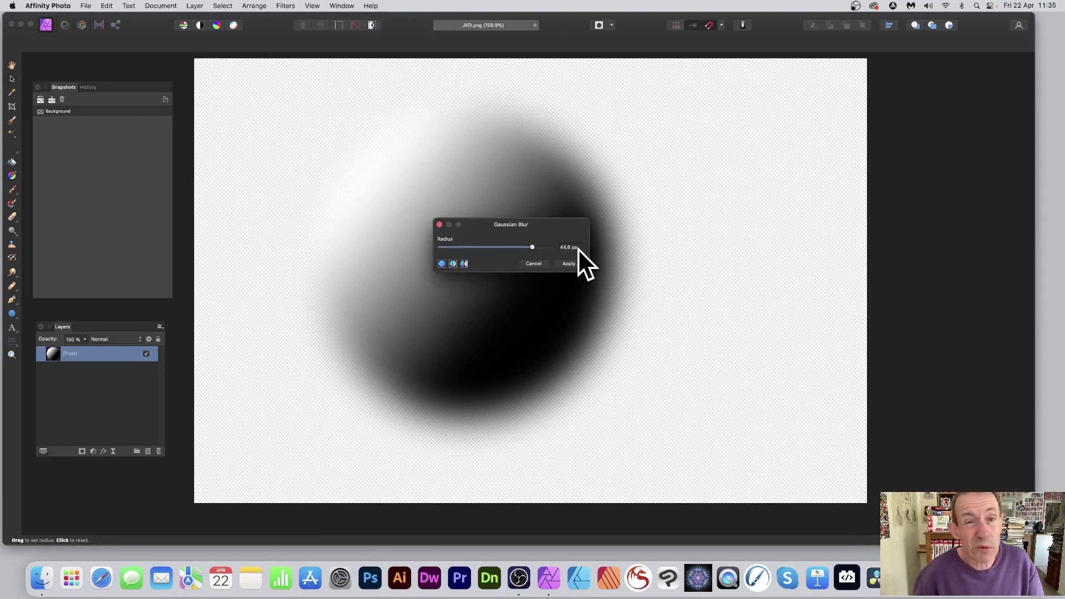
left_click(572, 263)
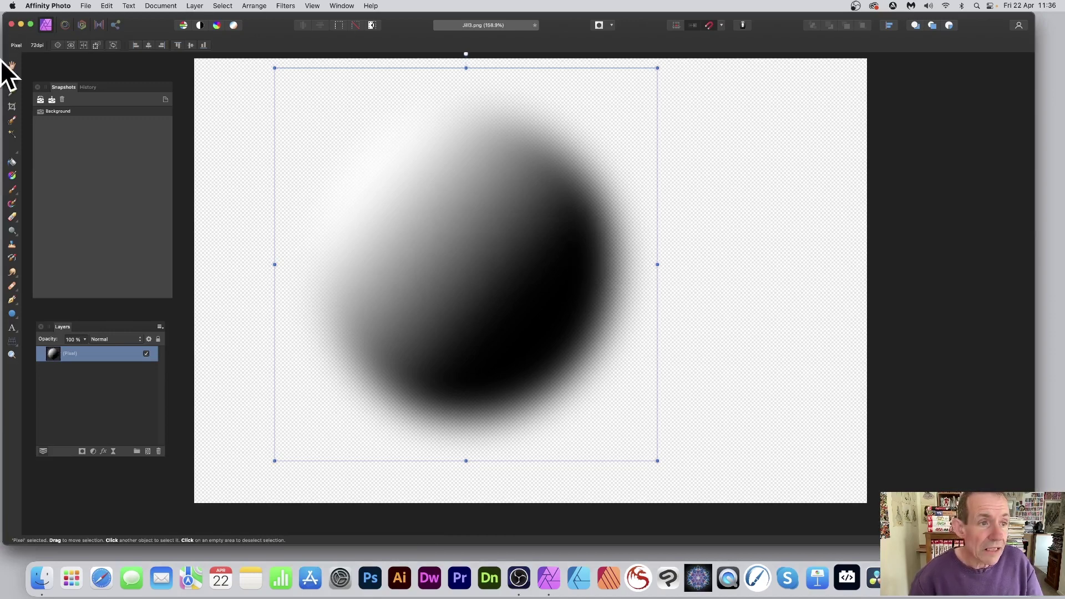
Save a 'Blur' snapshot of the blurred circle, then undo the blur.
left_click(50, 98)
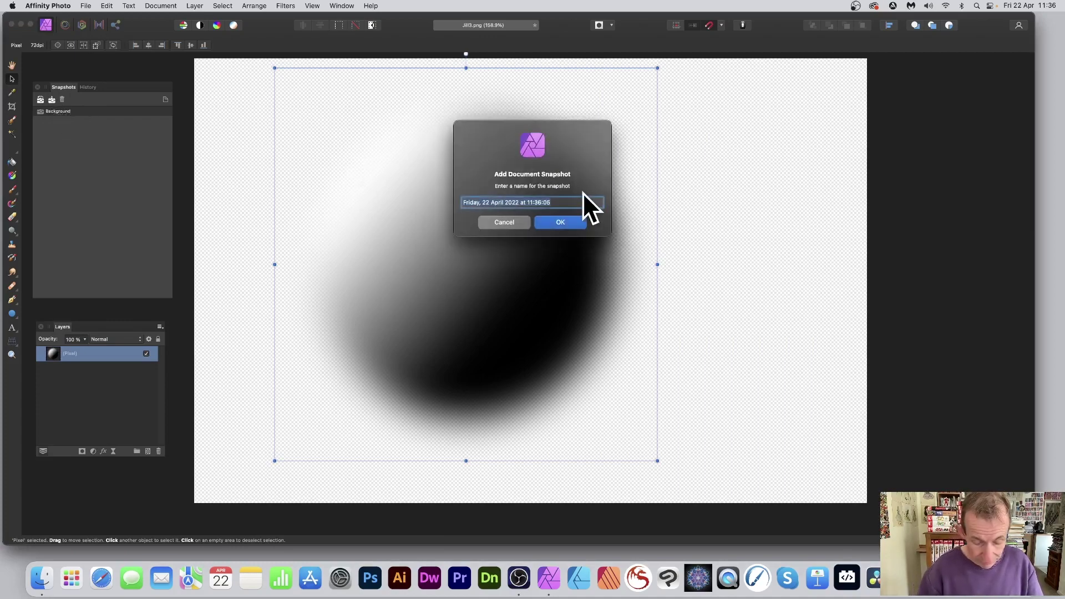
type("Blur")
left_click(578, 222)
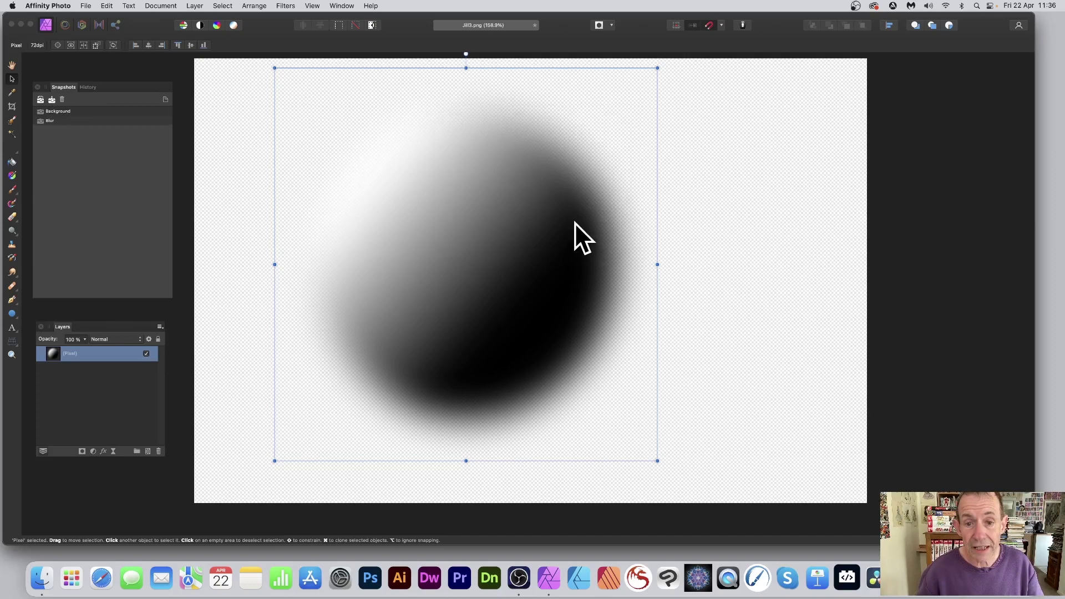
key("super+z")
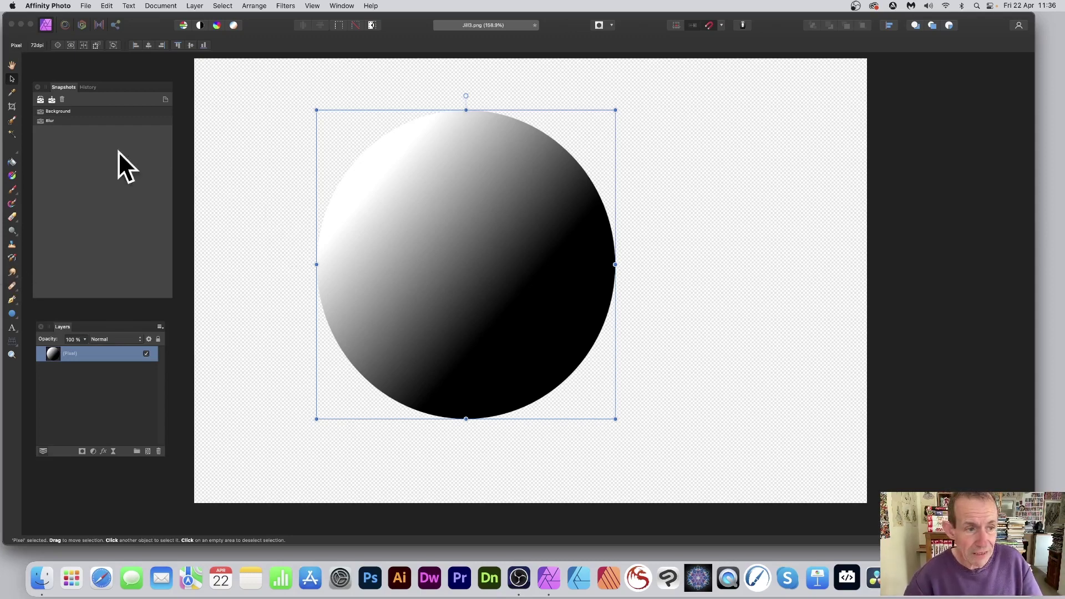
Using the Blur snapshot and a 320 px brush, blur the circle's top, left and bottom edges.
left_click(11, 259)
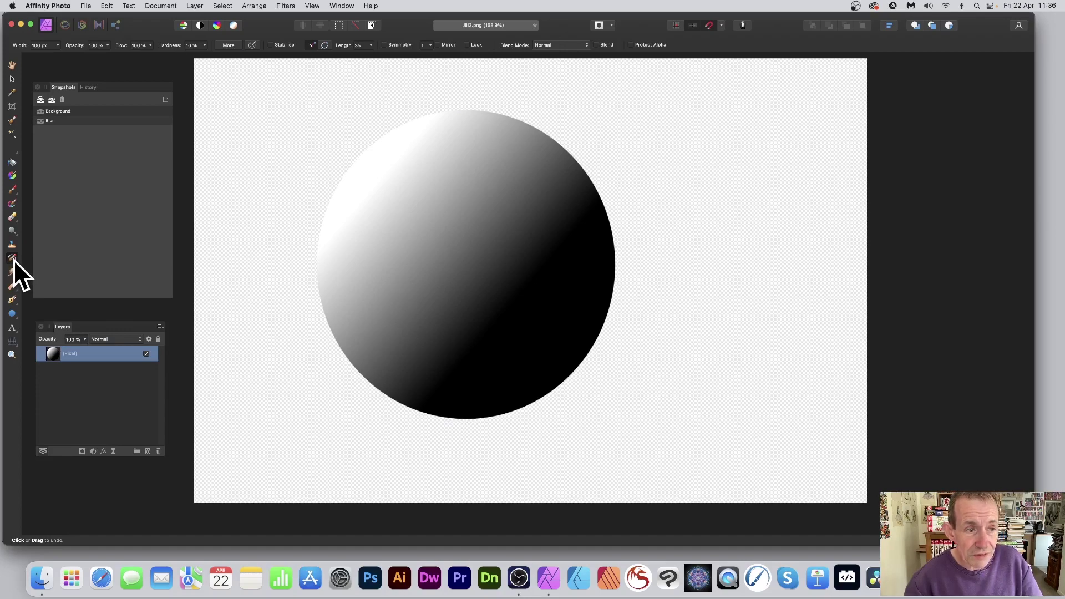
left_click(39, 120)
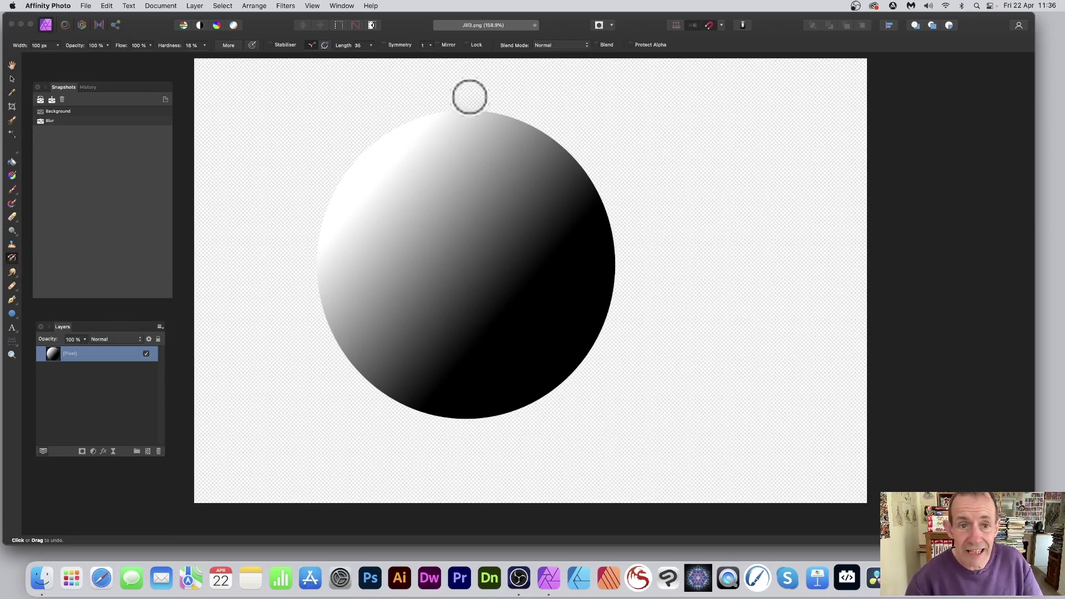
left_click_drag(478, 107, 382, 137)
left_click_drag(336, 192, 358, 358)
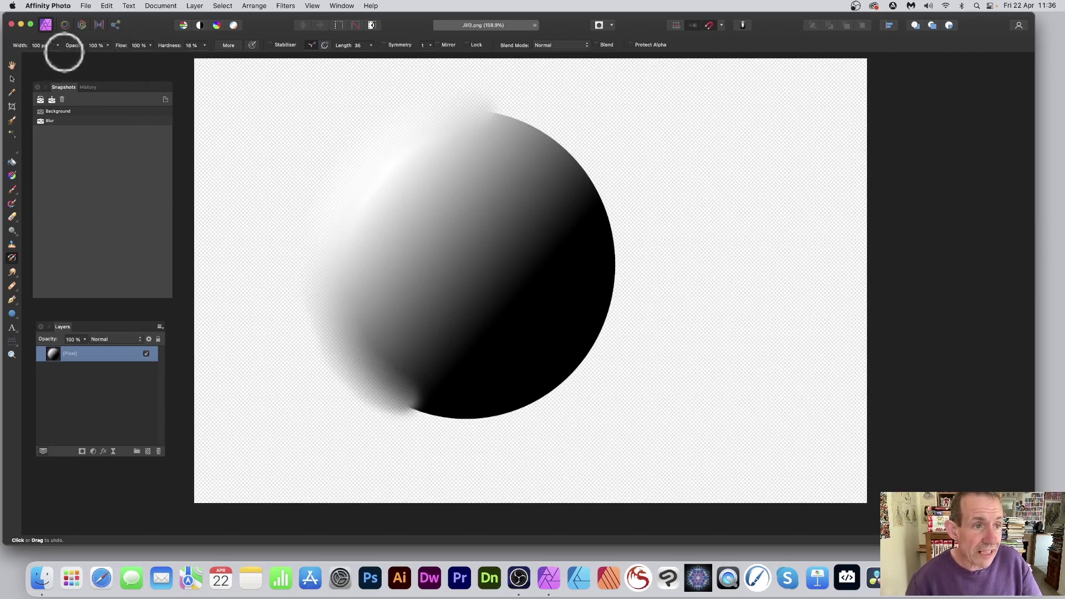
left_click(58, 46)
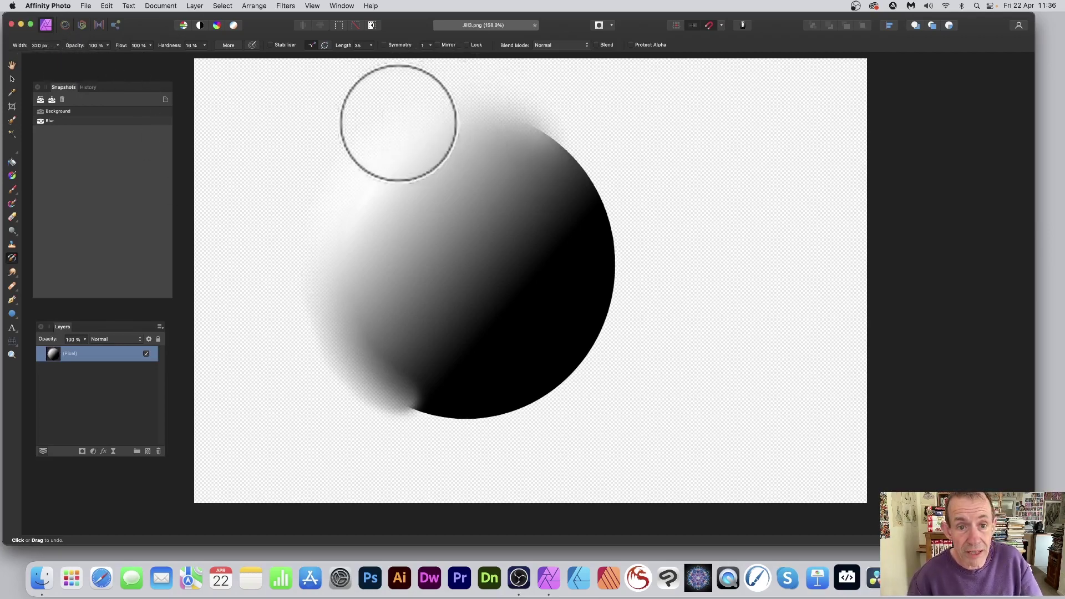
left_click_drag(327, 197, 409, 379)
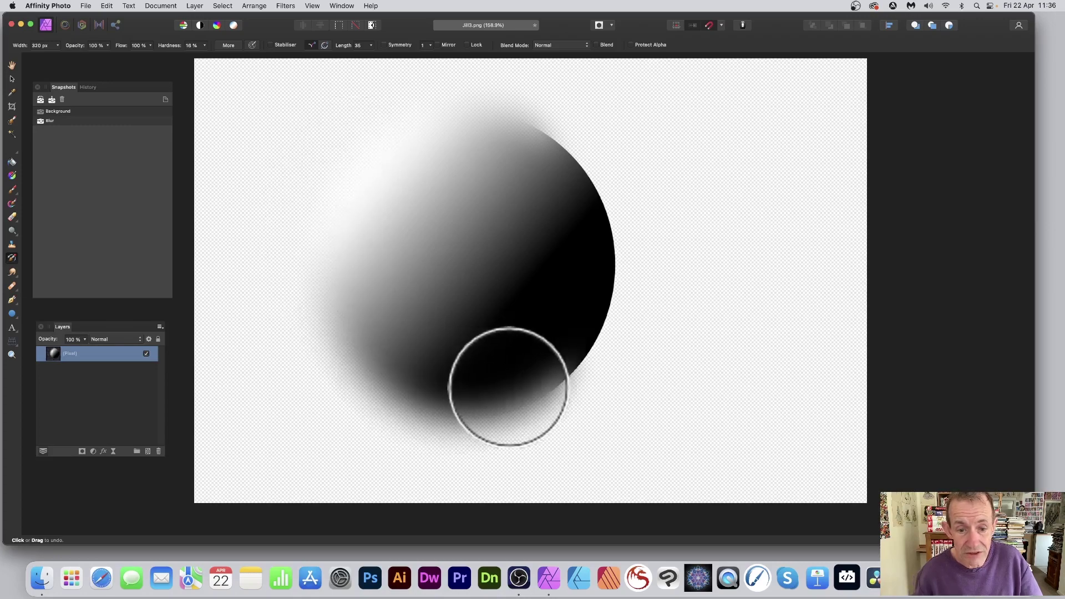
Undo the unwanted edge strokes and blur the circle's right and lower-right edge.
left_click_drag(599, 192, 599, 296)
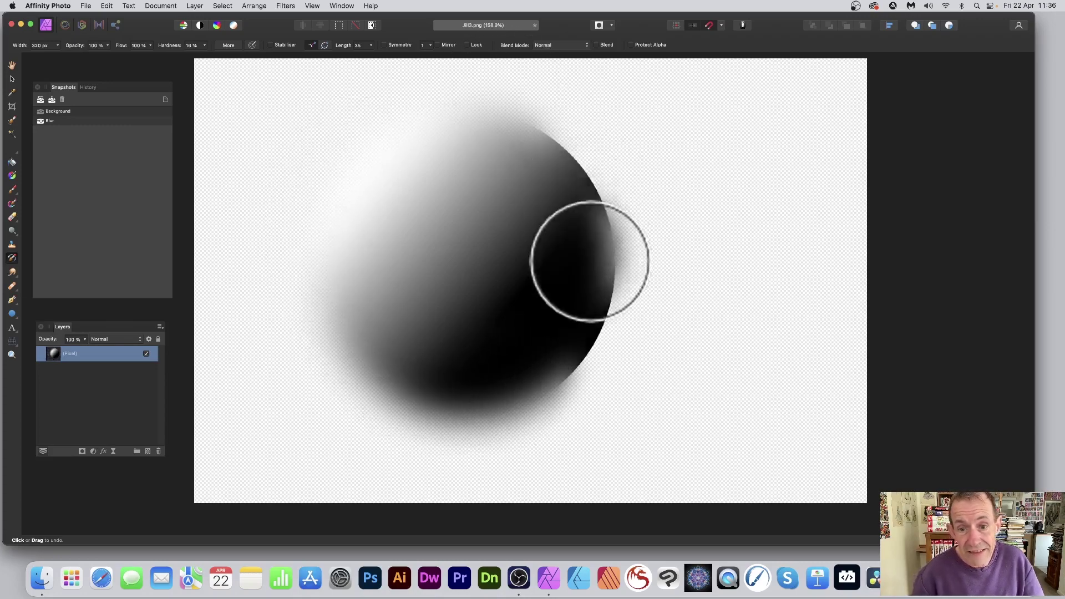
left_click(599, 297)
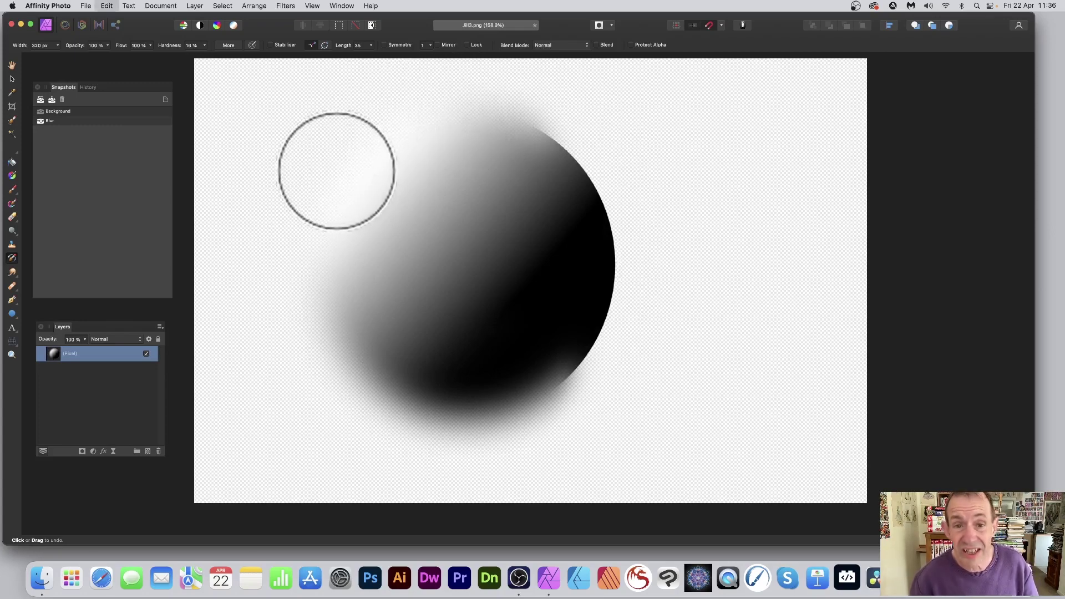
key("super+z")
key("super+z")
left_click(558, 182)
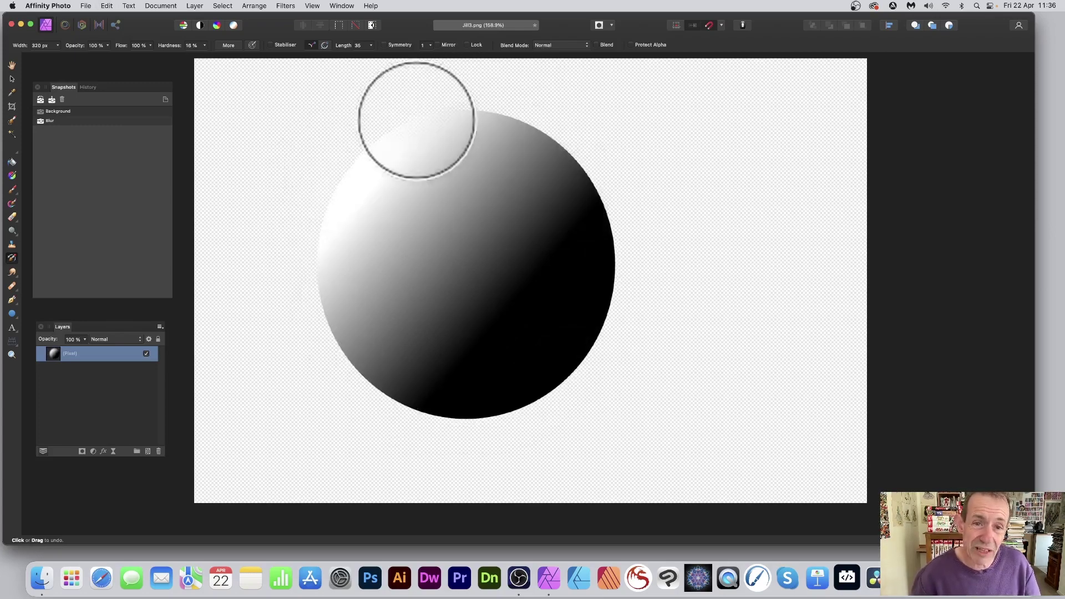
left_click_drag(318, 266, 334, 303)
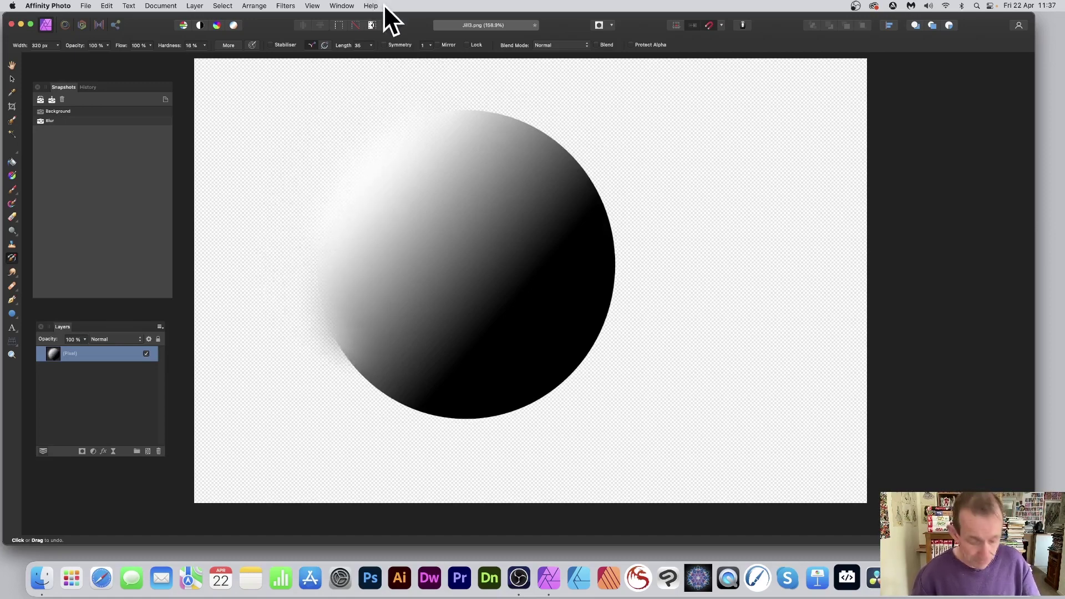
key("super+z")
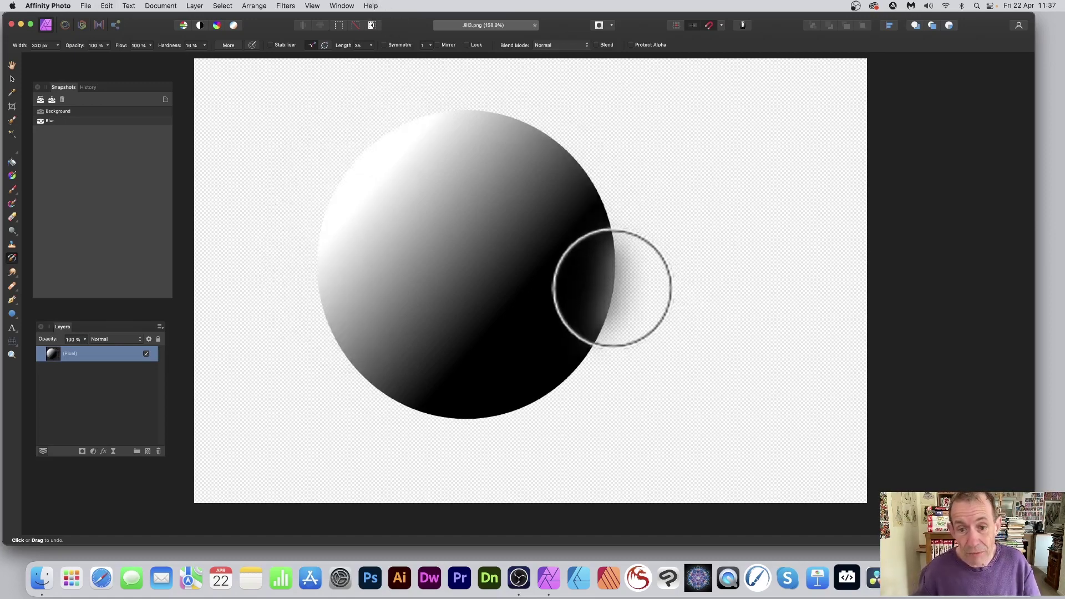
mouse_move(612, 287)
left_mouse_down()
mouse_move(600, 273)
mouse_move(531, 349)
left_mouse_up()
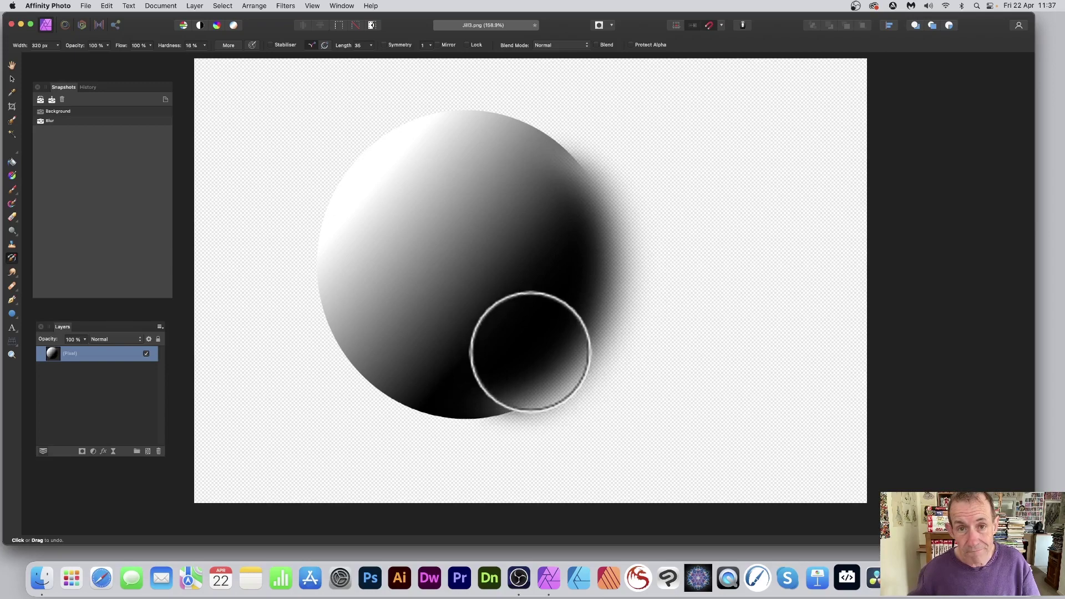
Paint Difference-blended strokes across the top of the circle.
left_click(567, 44)
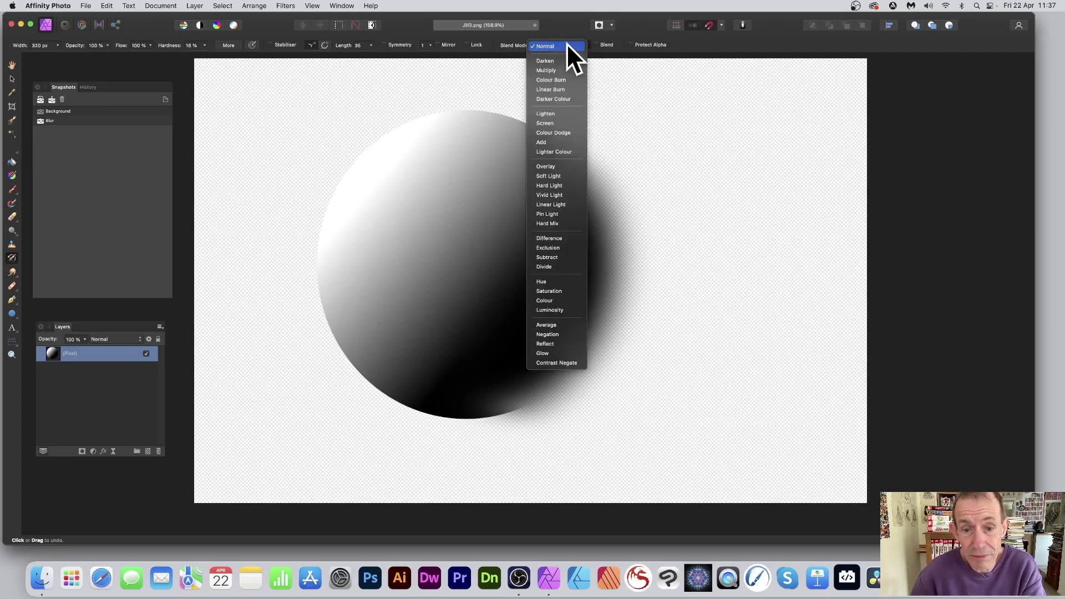
left_click(559, 240)
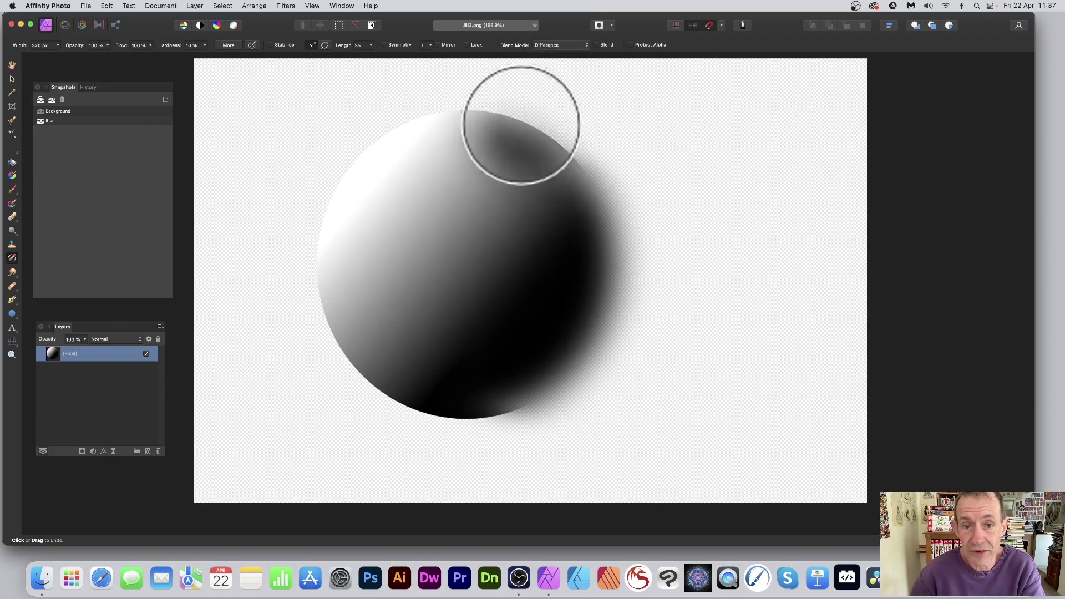
mouse_move(519, 116)
left_mouse_down()
mouse_move(562, 145)
mouse_move(460, 389)
mouse_move(470, 332)
left_mouse_up()
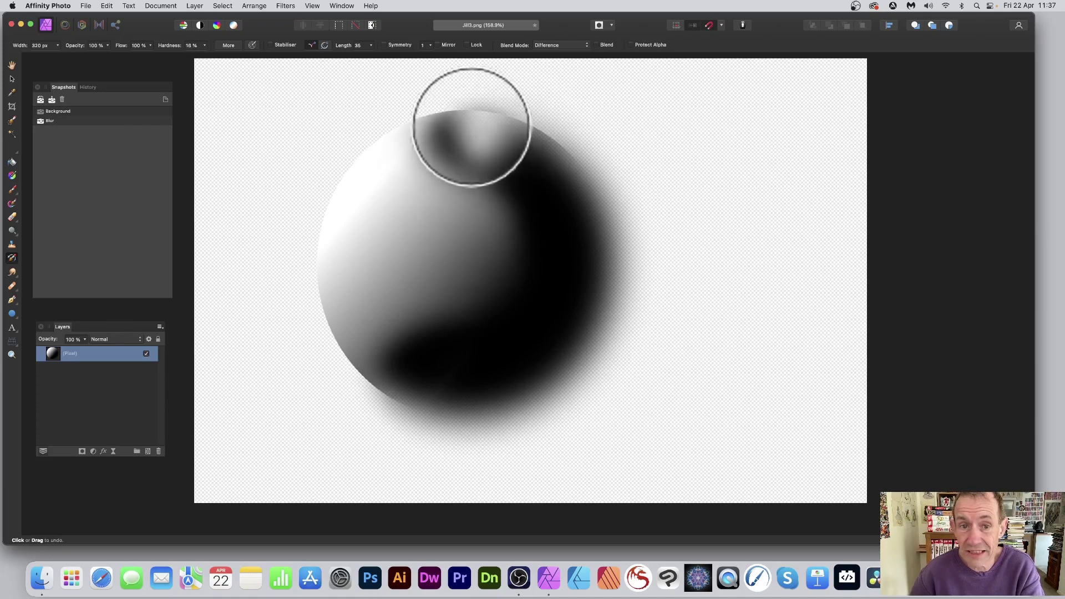
mouse_move(470, 134)
left_mouse_down()
mouse_move(582, 193)
mouse_move(583, 333)
left_mouse_up()
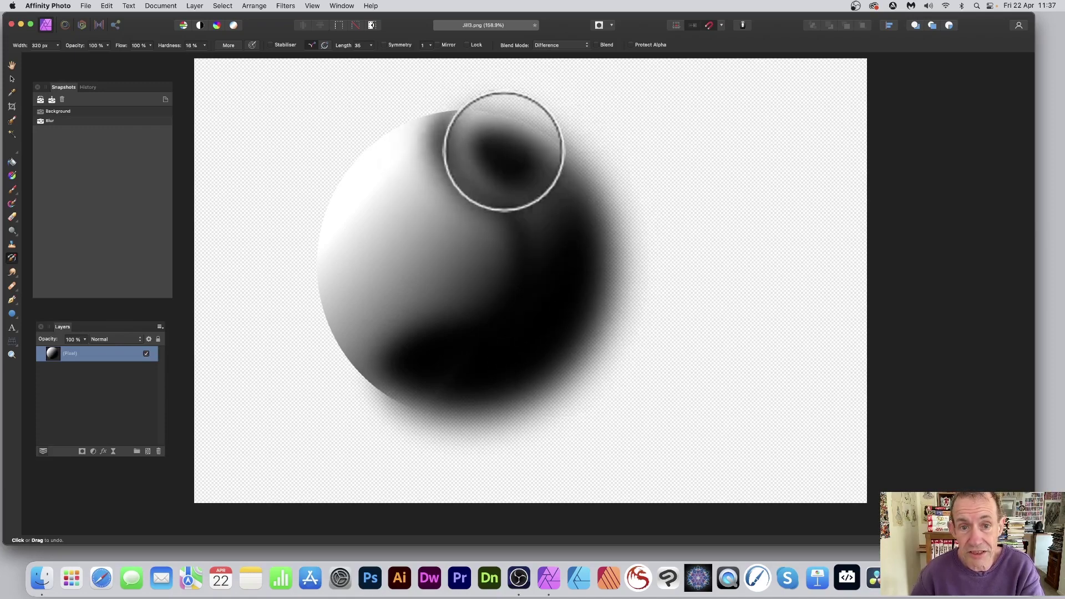
mouse_move(499, 150)
left_mouse_down()
mouse_move(589, 167)
mouse_move(533, 358)
mouse_move(487, 87)
left_mouse_up()
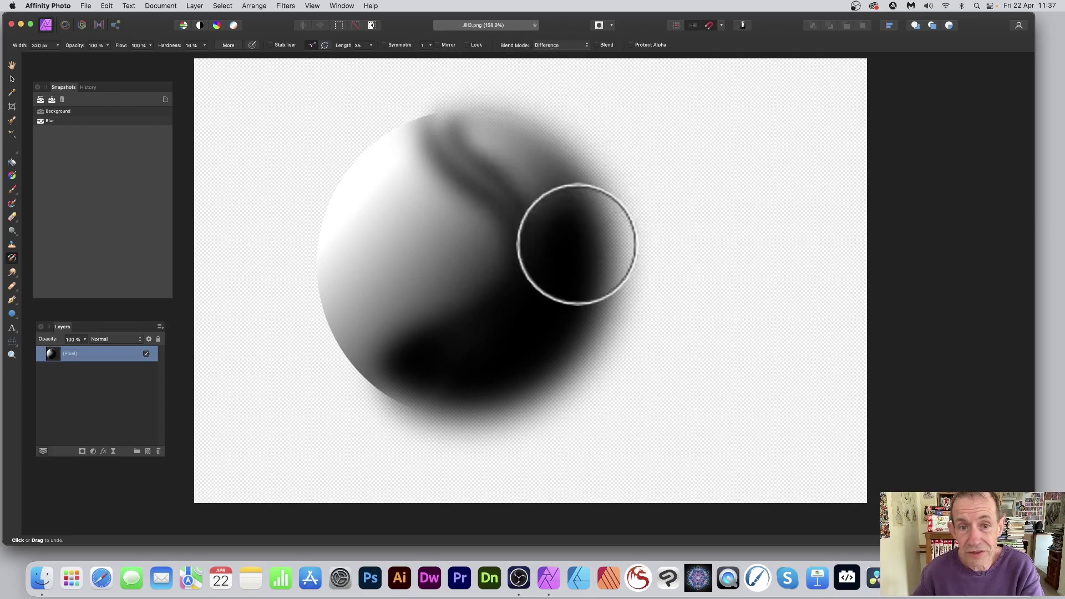
left_click_drag(574, 250, 427, 136)
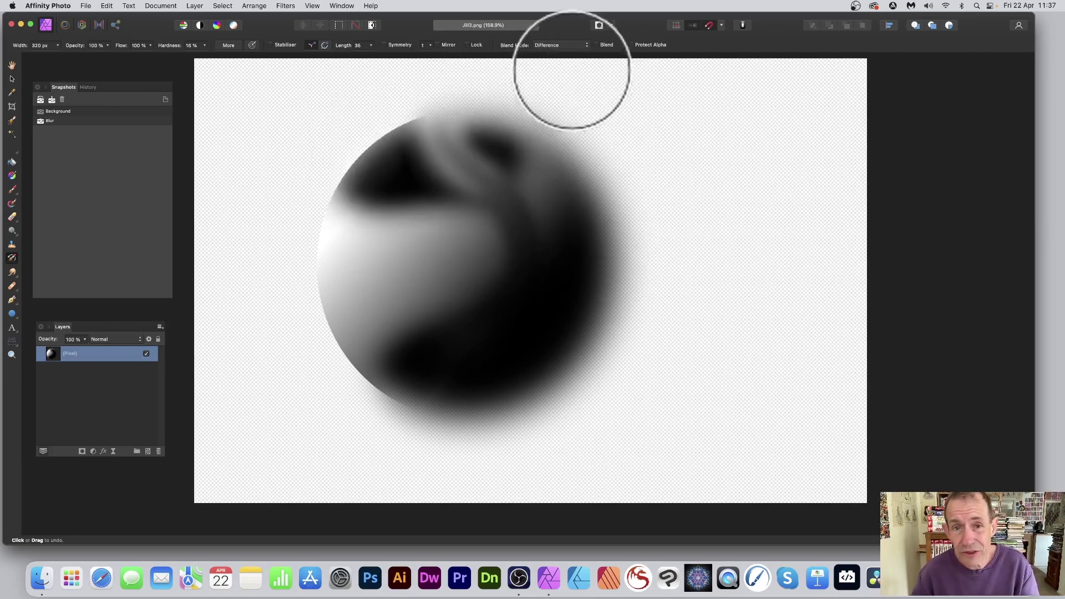
With Normal blending, blur the circle's top edge and undo the dark streaks.
left_click(558, 44)
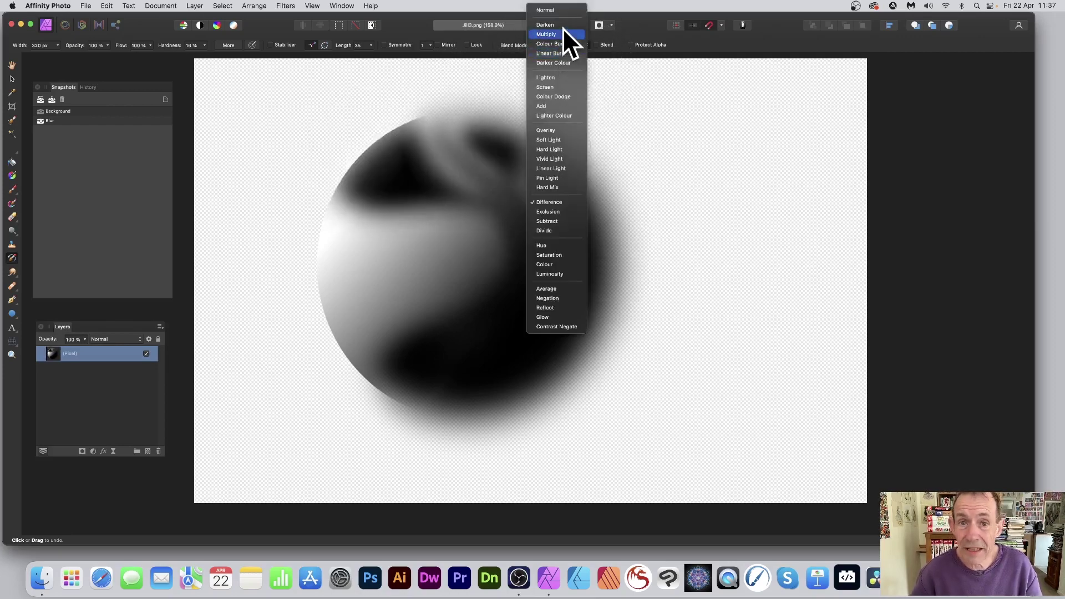
left_click(554, 9)
left_click_drag(416, 121, 557, 160)
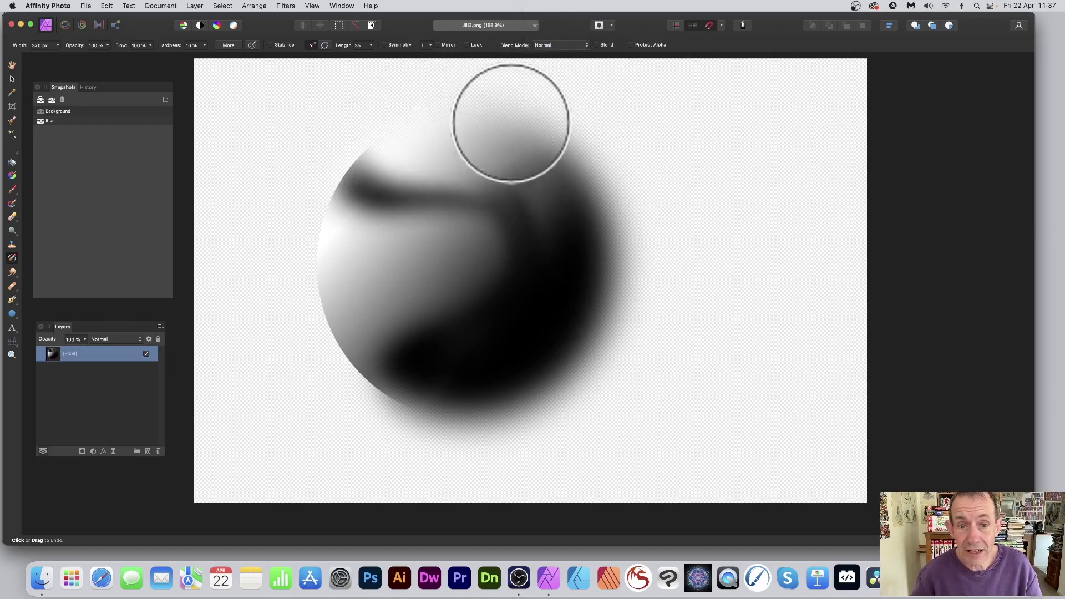
key("super+z")
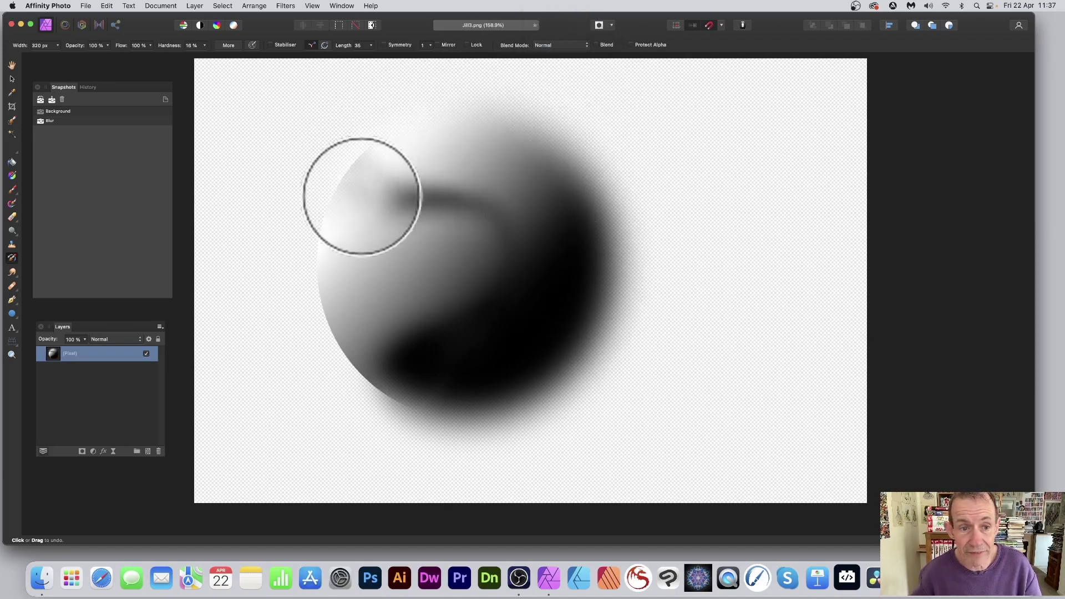
key("super+z")
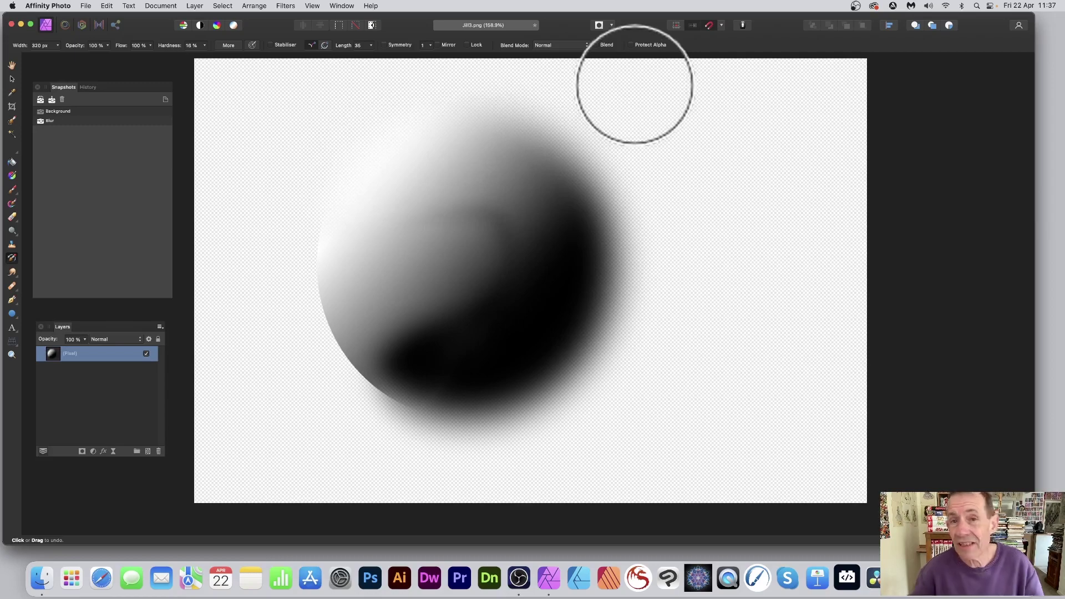